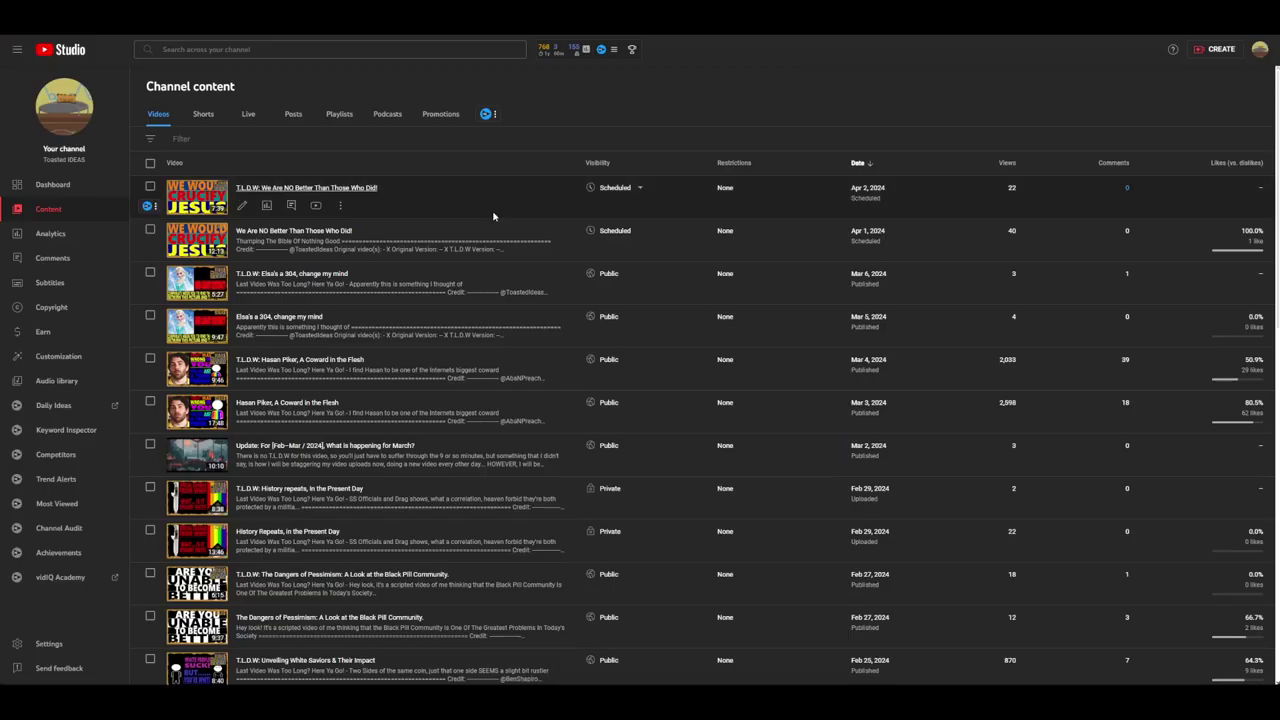
{"action": "scroll", "coordinate": [200, 380], "scroll_direction": "down", "scroll_amount": 1}
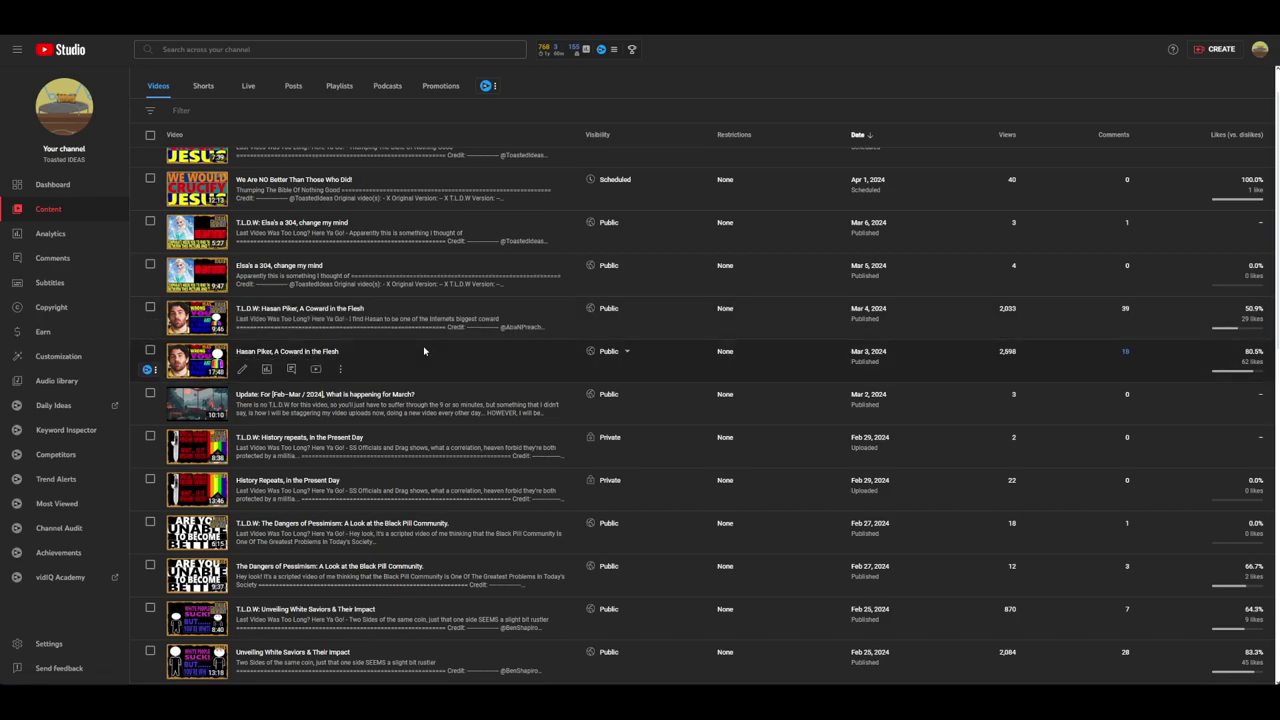
- Zoom the Channel content page in with Ctrl+Plus for a larger video list
{"action": "key", "text": "ctrl+plus"}
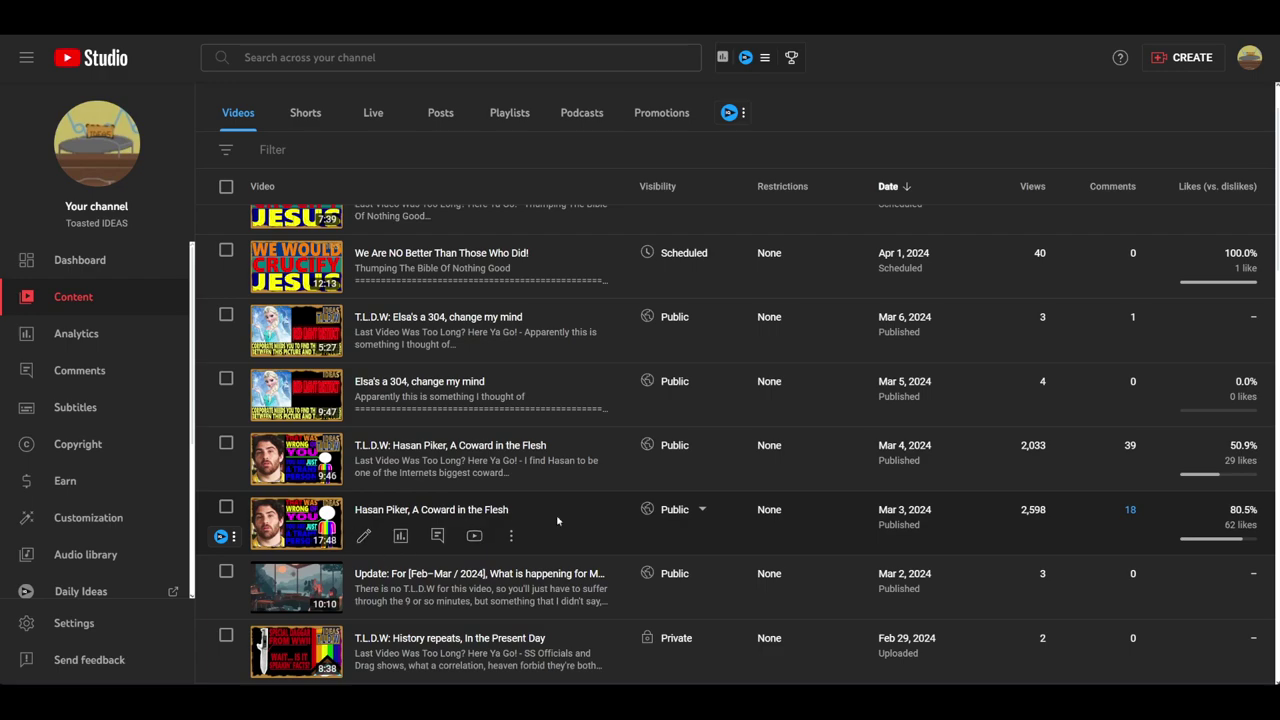
- Open the Hasan Piker, A Coward in the Flesh comments and remove the 'I haven't responded' filter
{"action": "left_click", "coordinate": [1131, 512]}
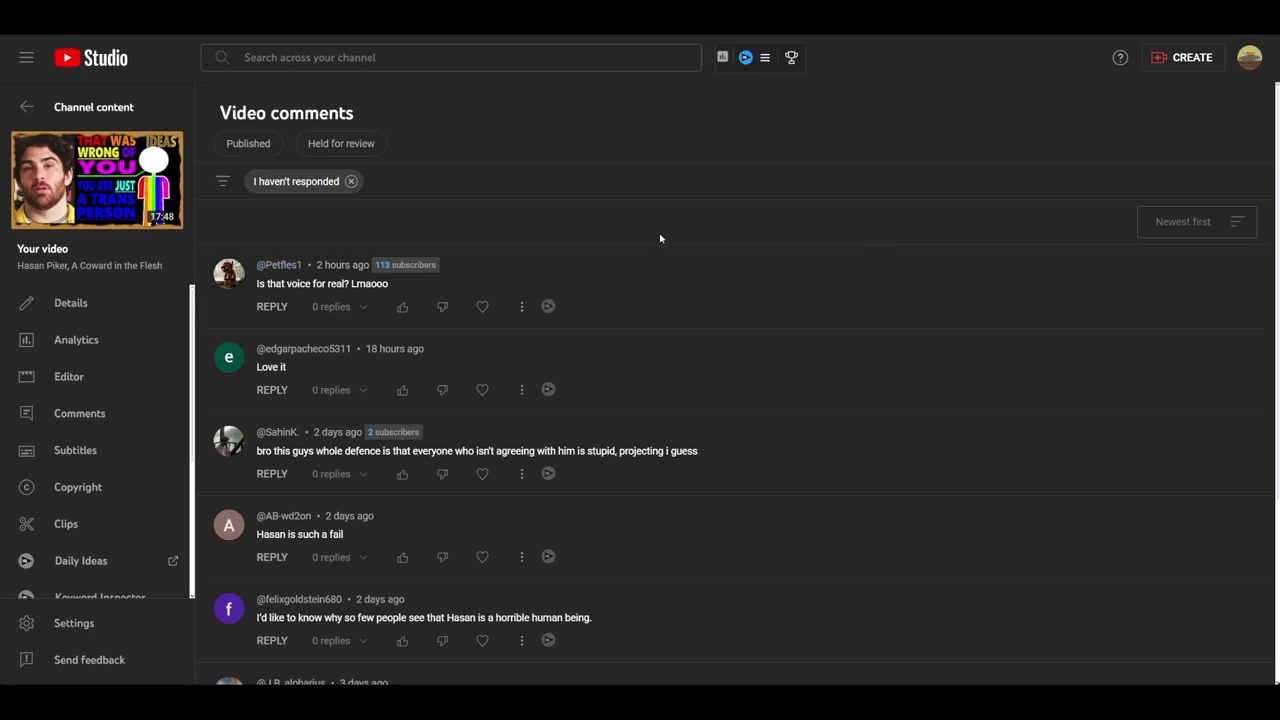
{"action": "scroll", "coordinate": [660, 238], "scroll_direction": "down", "scroll_amount": 1}
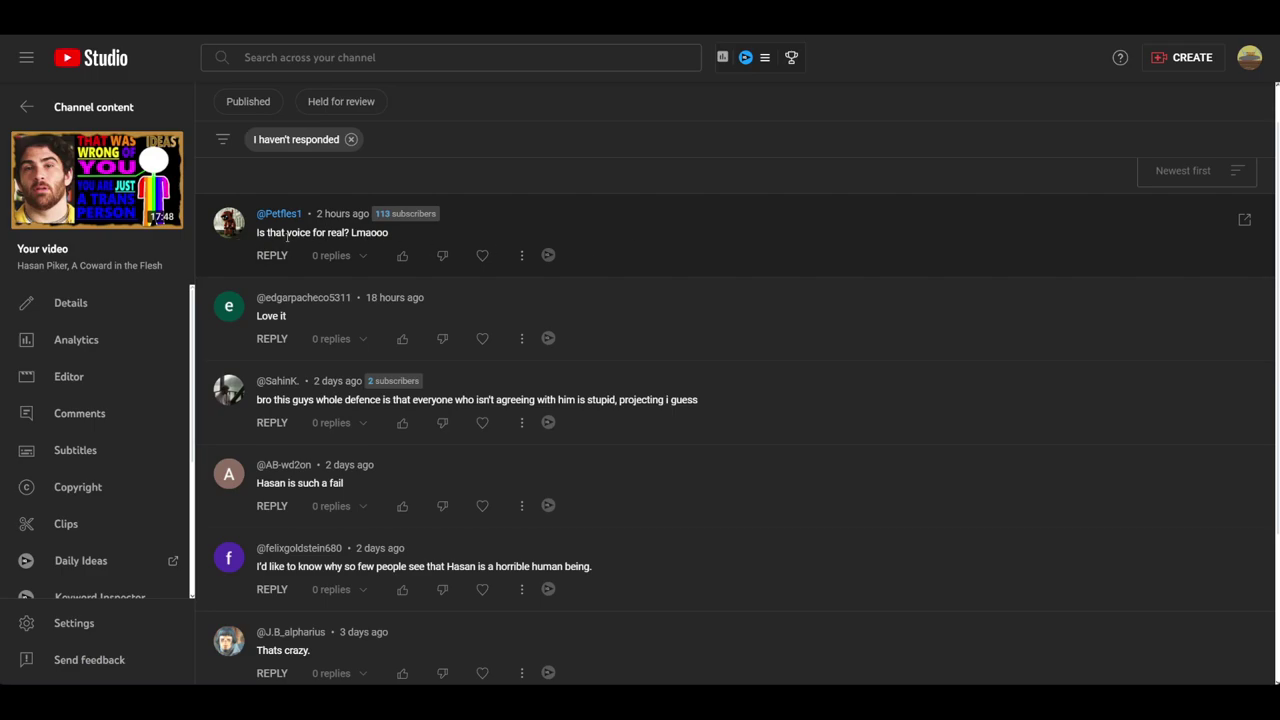
{"action": "left_click_drag", "start_coordinate": [287, 236], "coordinate": [332, 236]}
{"action": "left_click", "coordinate": [356, 232]}
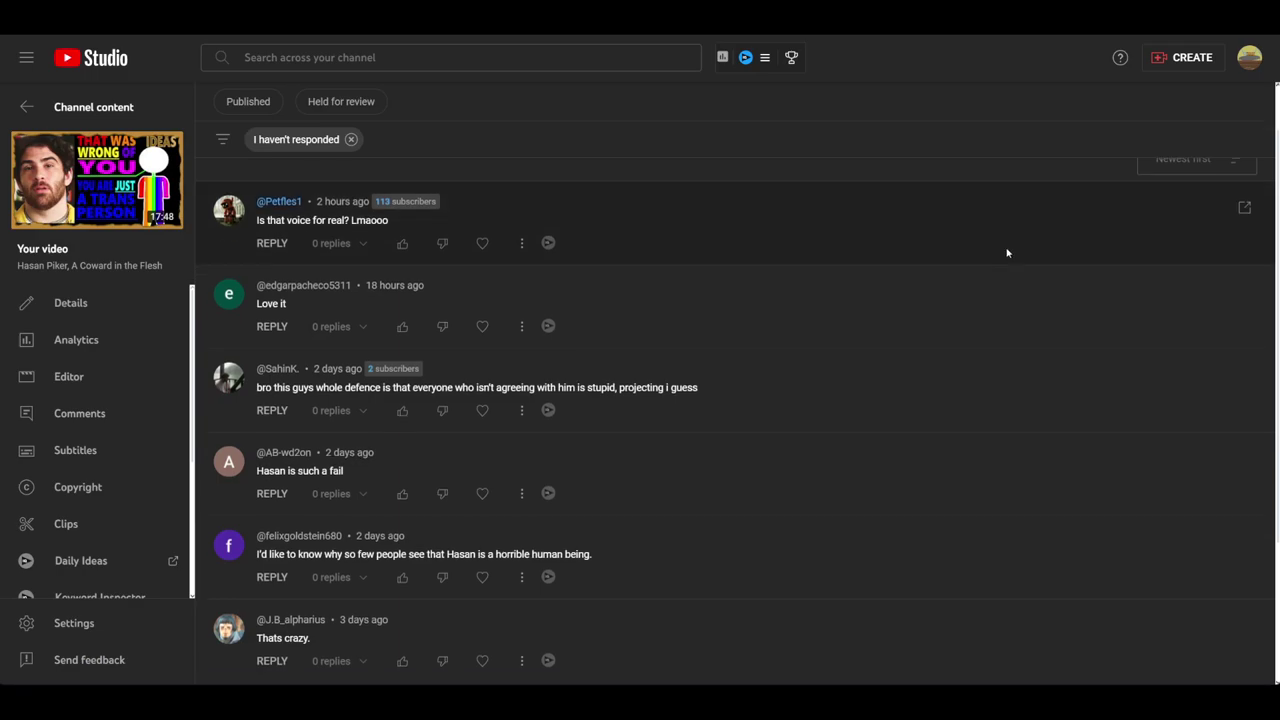
{"action": "scroll", "coordinate": [1007, 253], "scroll_direction": "down", "scroll_amount": 3}
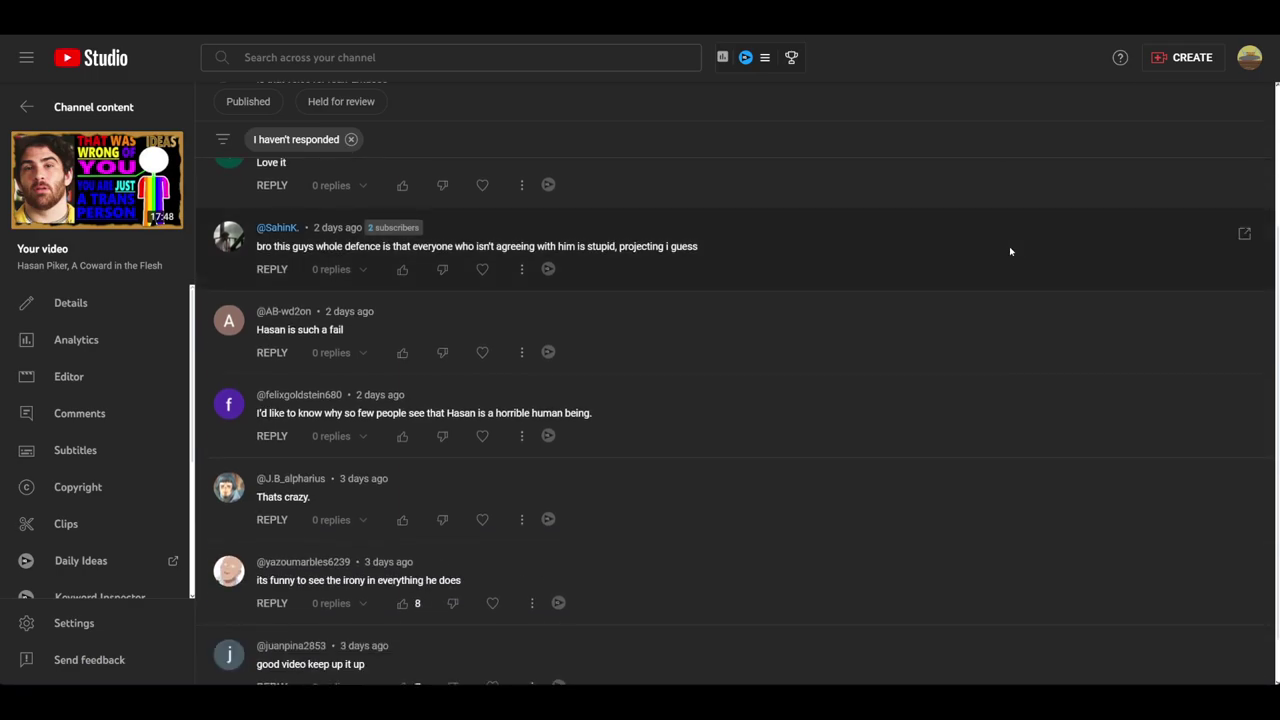
{"action": "scroll", "coordinate": [1009, 246], "scroll_direction": "down", "scroll_amount": 1}
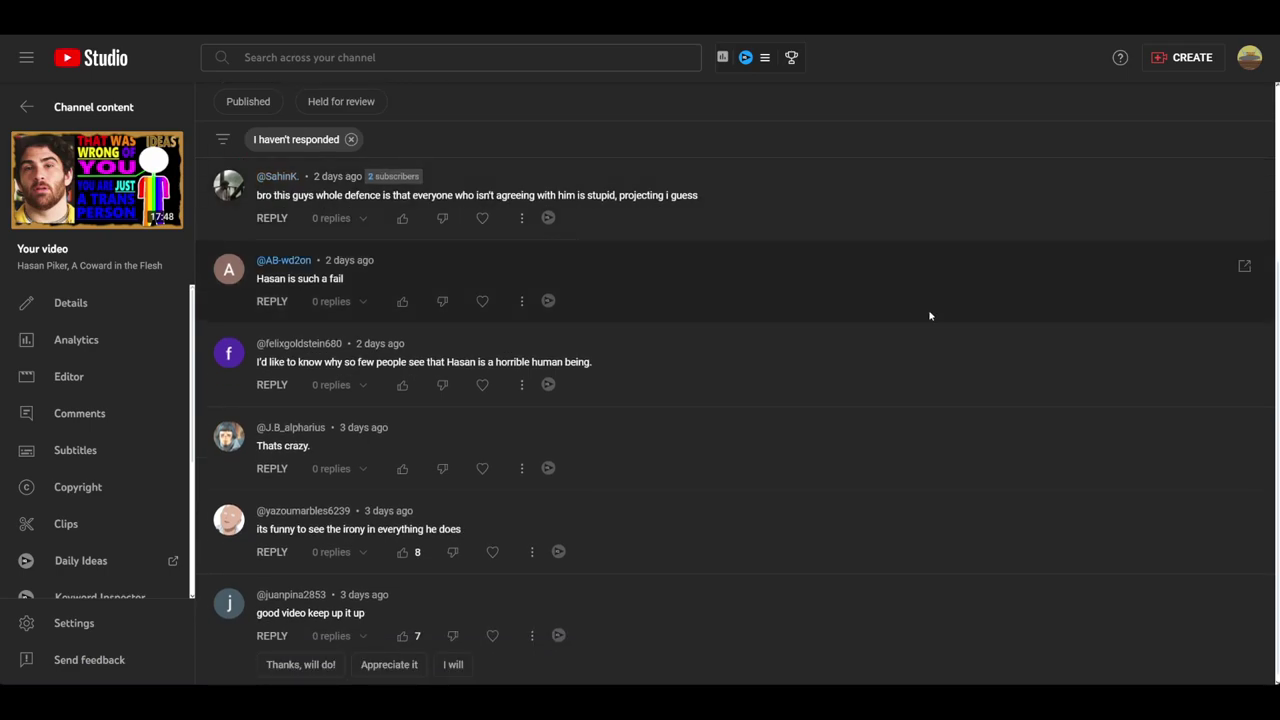
{"action": "scroll", "coordinate": [866, 422], "scroll_direction": "up", "scroll_amount": 1}
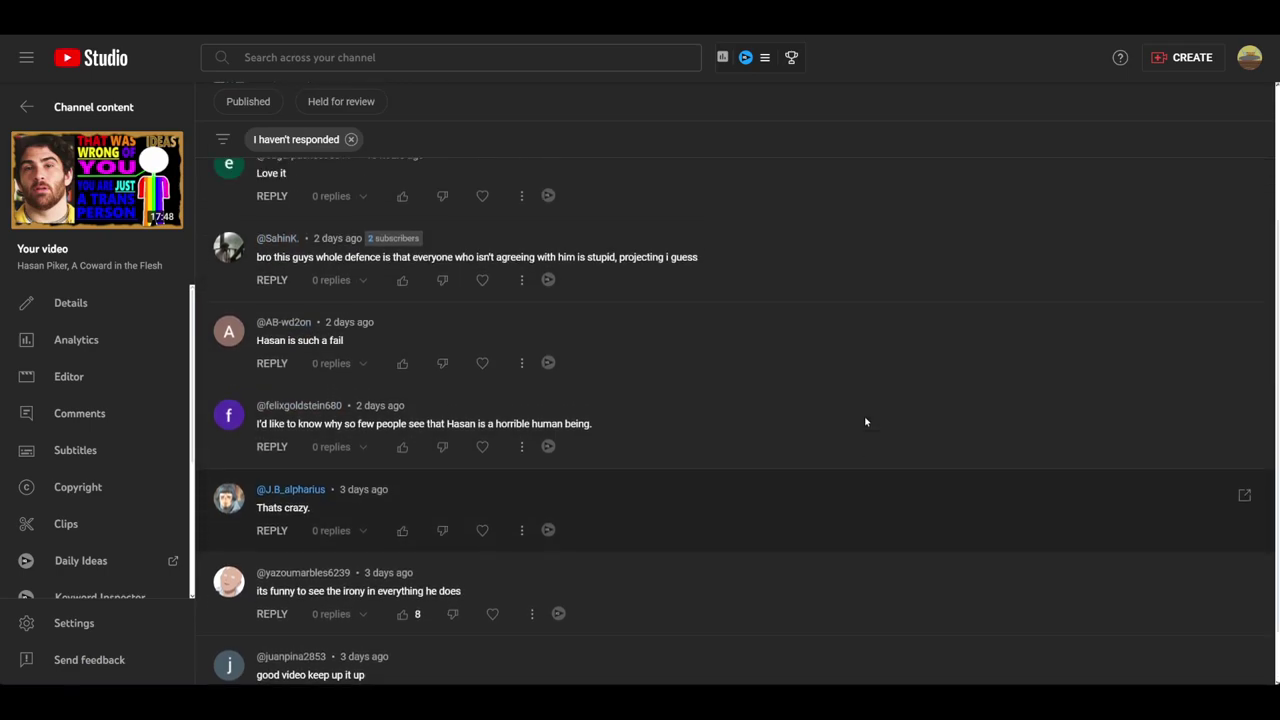
{"action": "scroll", "coordinate": [866, 422], "scroll_direction": "up", "scroll_amount": 4}
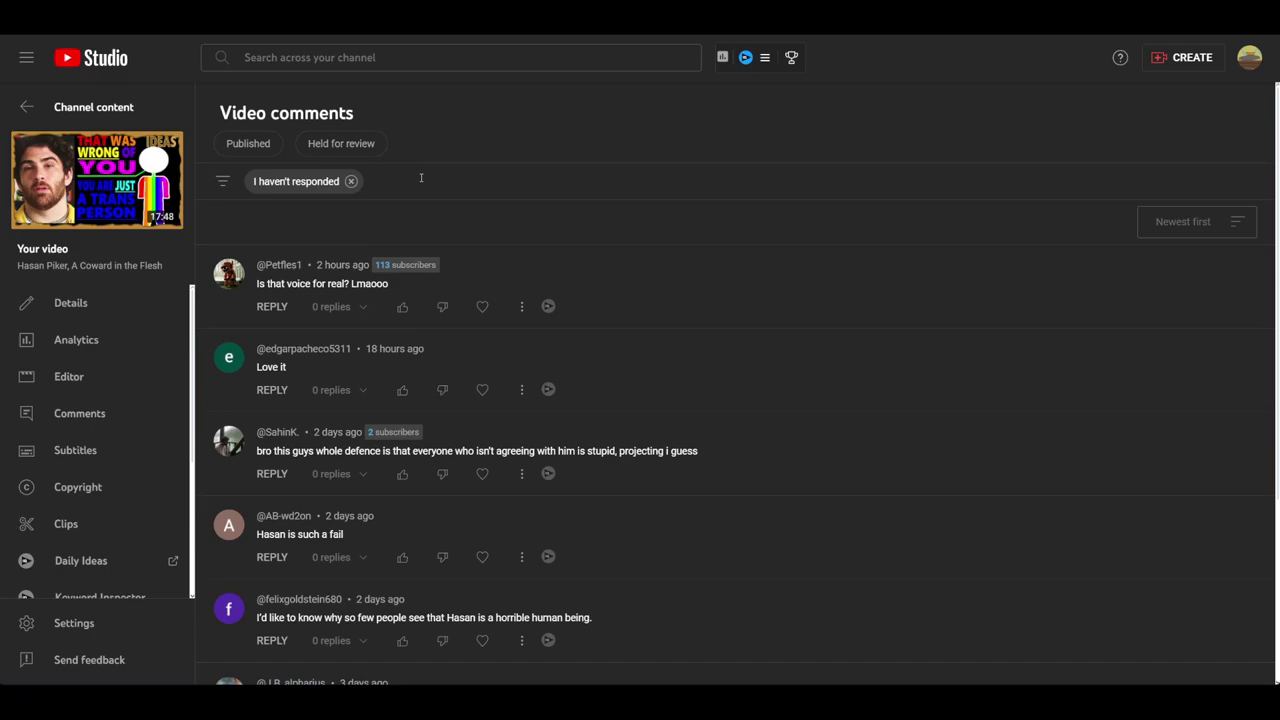
{"action": "left_click", "coordinate": [351, 181]}
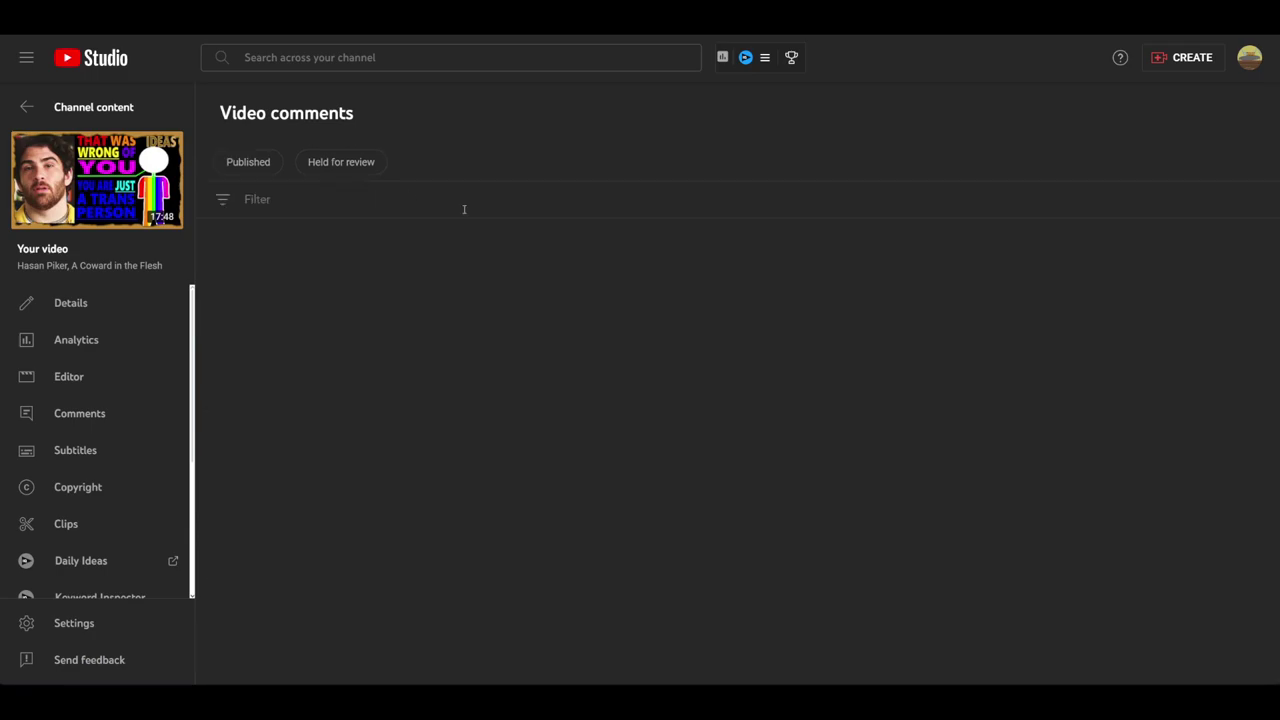
{"action": "scroll", "coordinate": [924, 339], "scroll_direction": "down", "scroll_amount": 3}
{"action": "scroll", "coordinate": [924, 339], "scroll_direction": "down", "scroll_amount": 3}
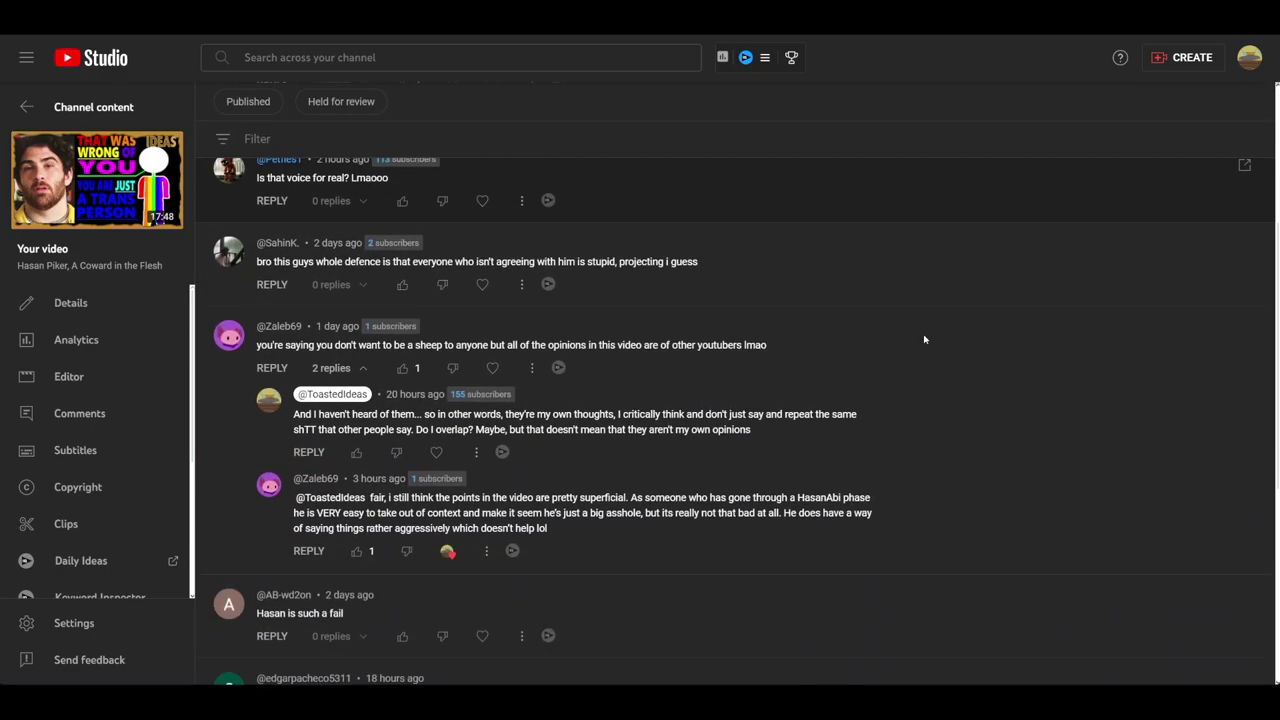
{"action": "scroll", "coordinate": [924, 339], "scroll_direction": "down", "scroll_amount": 3}
{"action": "scroll", "coordinate": [924, 339], "scroll_direction": "down", "scroll_amount": 2}
{"action": "scroll", "coordinate": [924, 338], "scroll_direction": "up", "scroll_amount": 4}
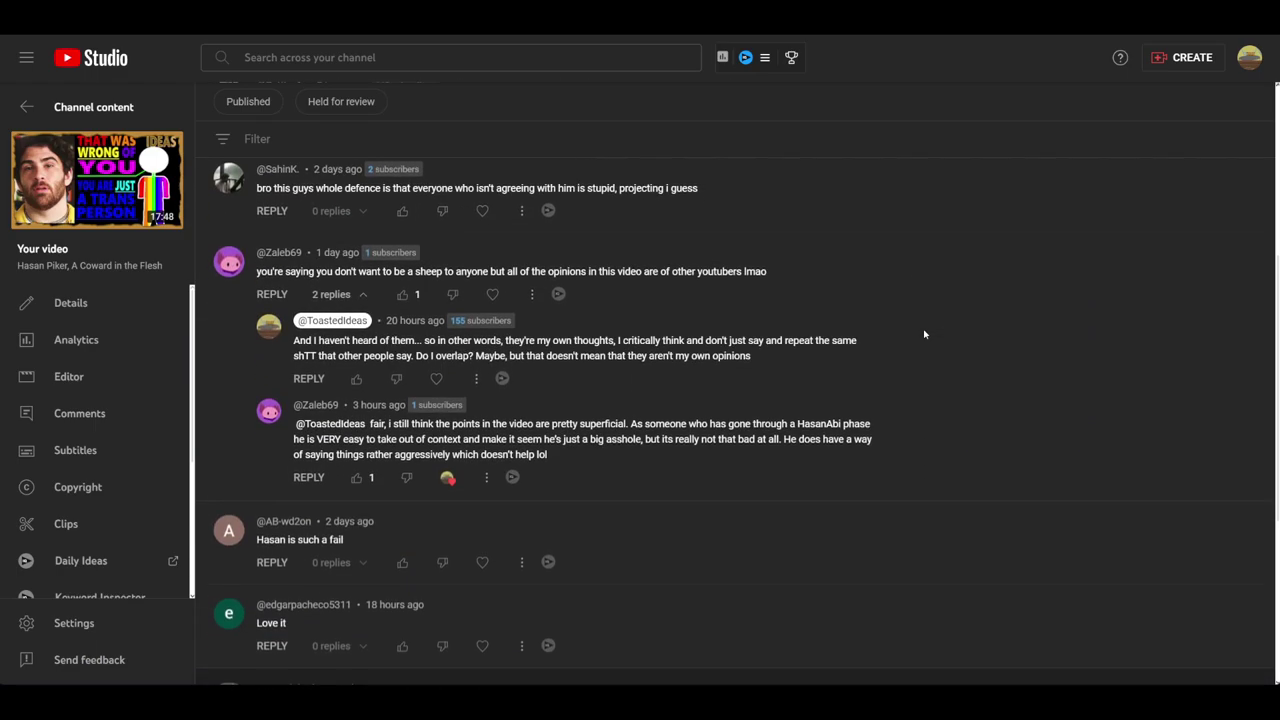
{"action": "scroll", "coordinate": [924, 338], "scroll_direction": "down", "scroll_amount": 4}
{"action": "scroll", "coordinate": [924, 338], "scroll_direction": "up", "scroll_amount": 4}
{"action": "scroll", "coordinate": [924, 334], "scroll_direction": "up", "scroll_amount": 5}
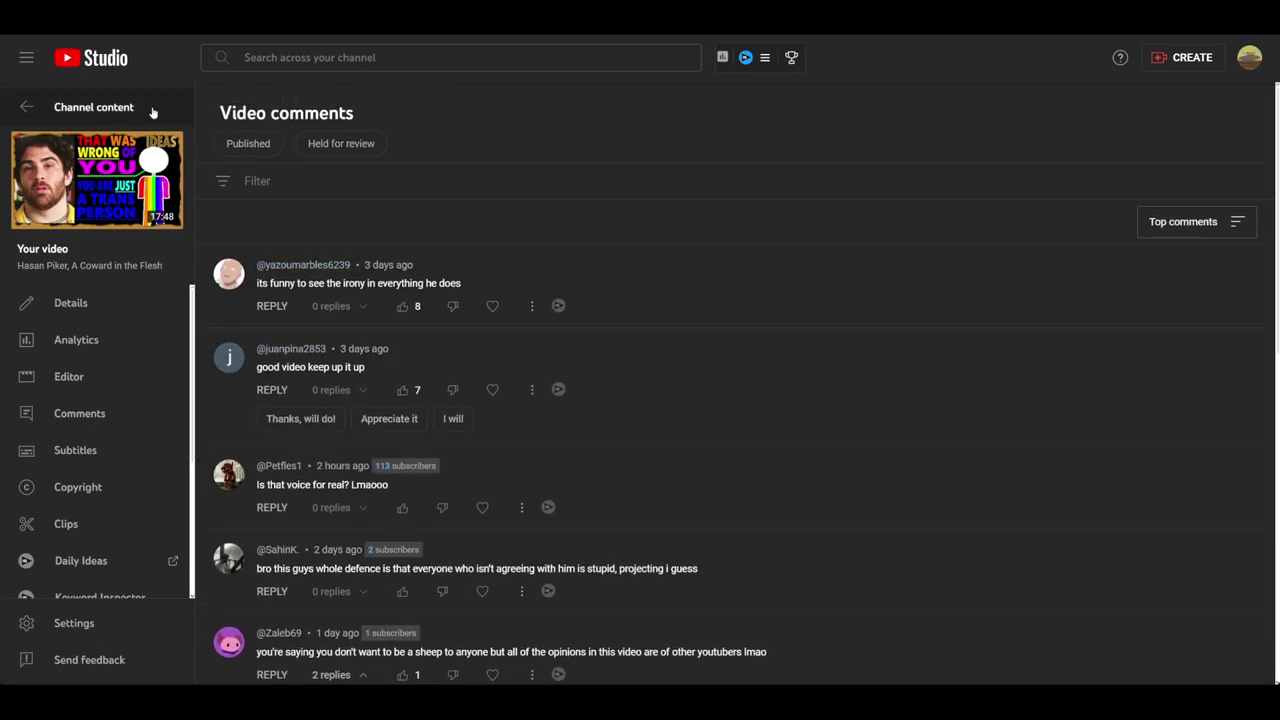
- Use the 'Channel content' back arrow in the sidebar to reach the video list
{"action": "left_click", "coordinate": [27, 107]}
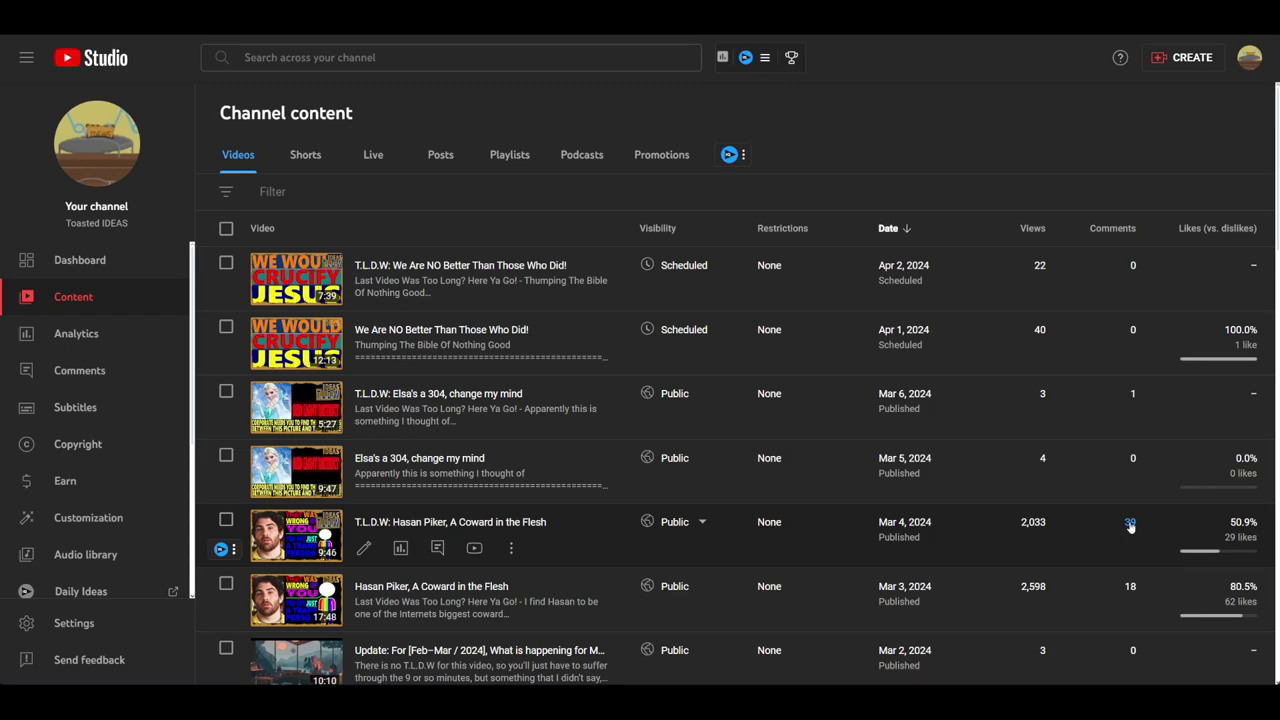
- Open the T.L.D.W. Hasan Piker video's comments and expand the long speech-impediment comment
{"action": "left_click", "coordinate": [1131, 524]}
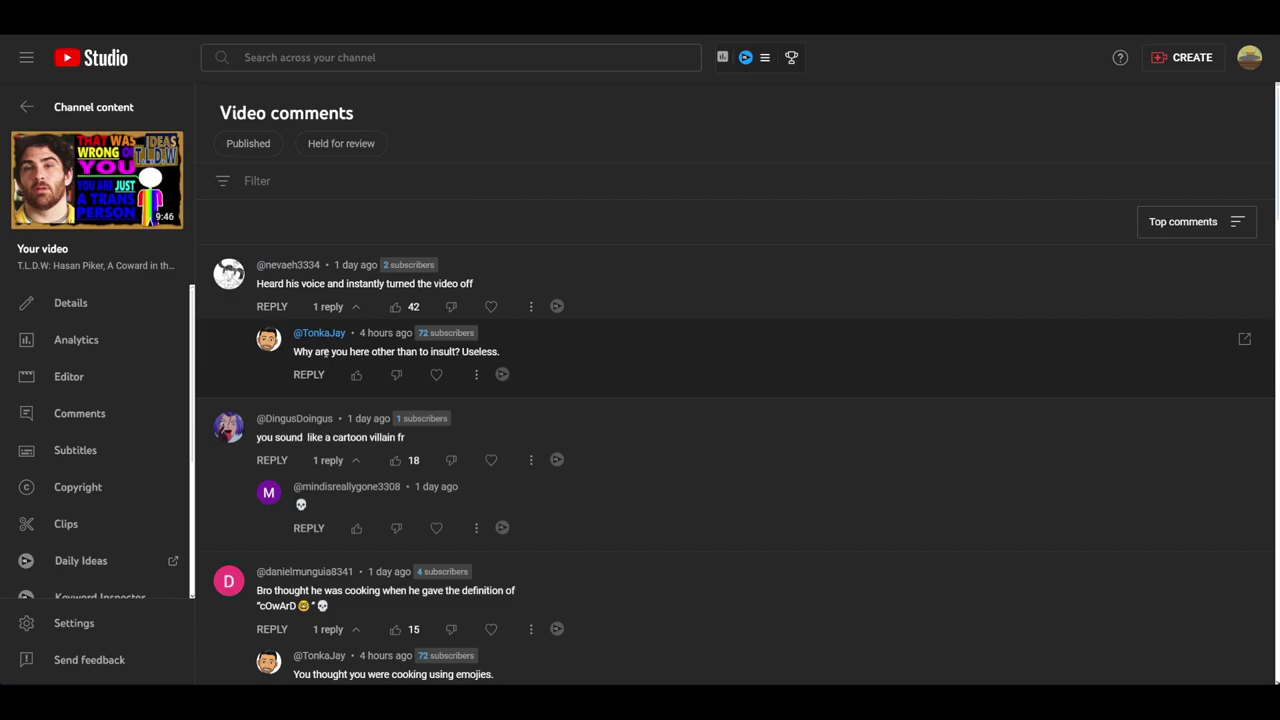
{"action": "scroll", "coordinate": [595, 357], "scroll_direction": "down", "scroll_amount": 2}
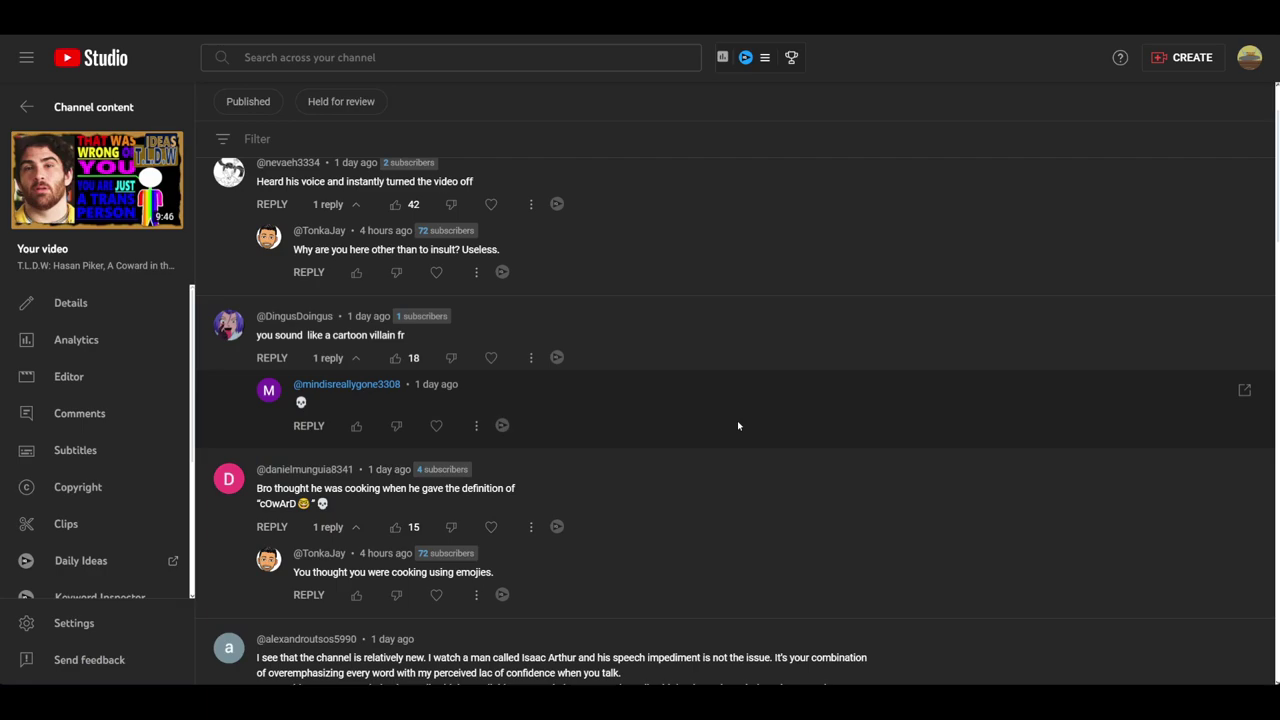
{"action": "scroll", "coordinate": [737, 420], "scroll_direction": "down", "scroll_amount": 1}
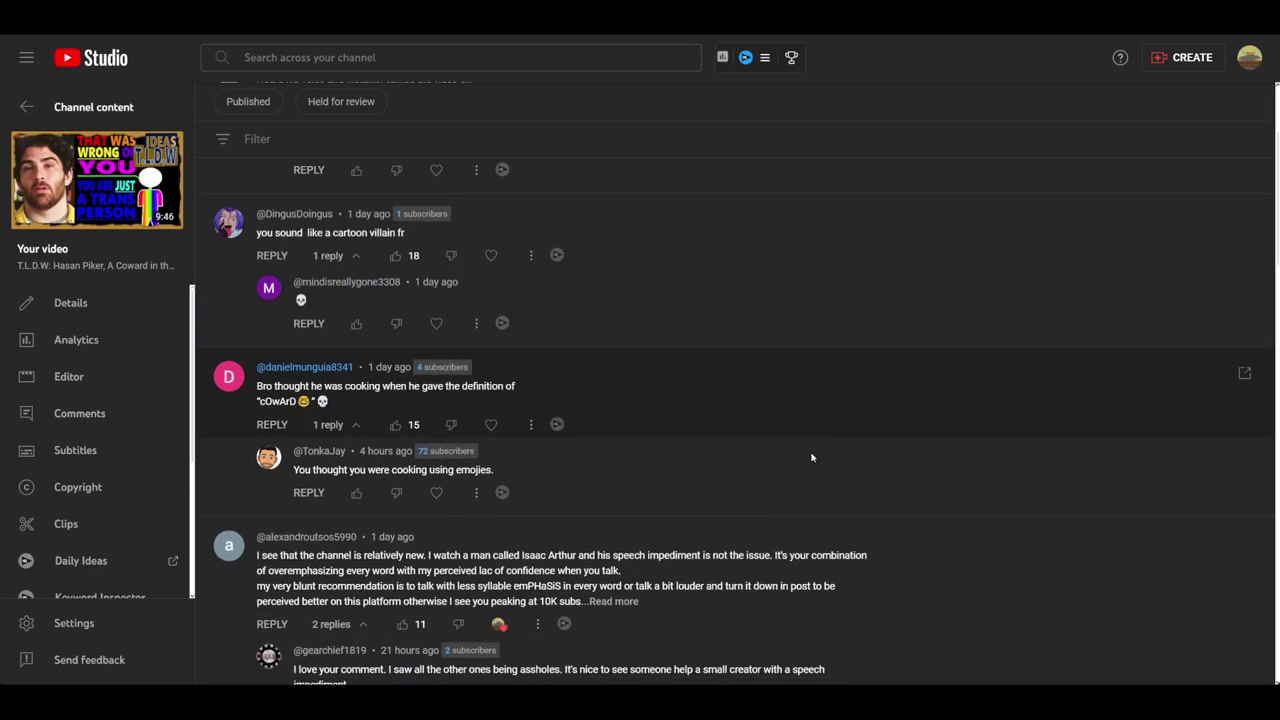
{"action": "scroll", "coordinate": [597, 460], "scroll_direction": "up", "scroll_amount": 1}
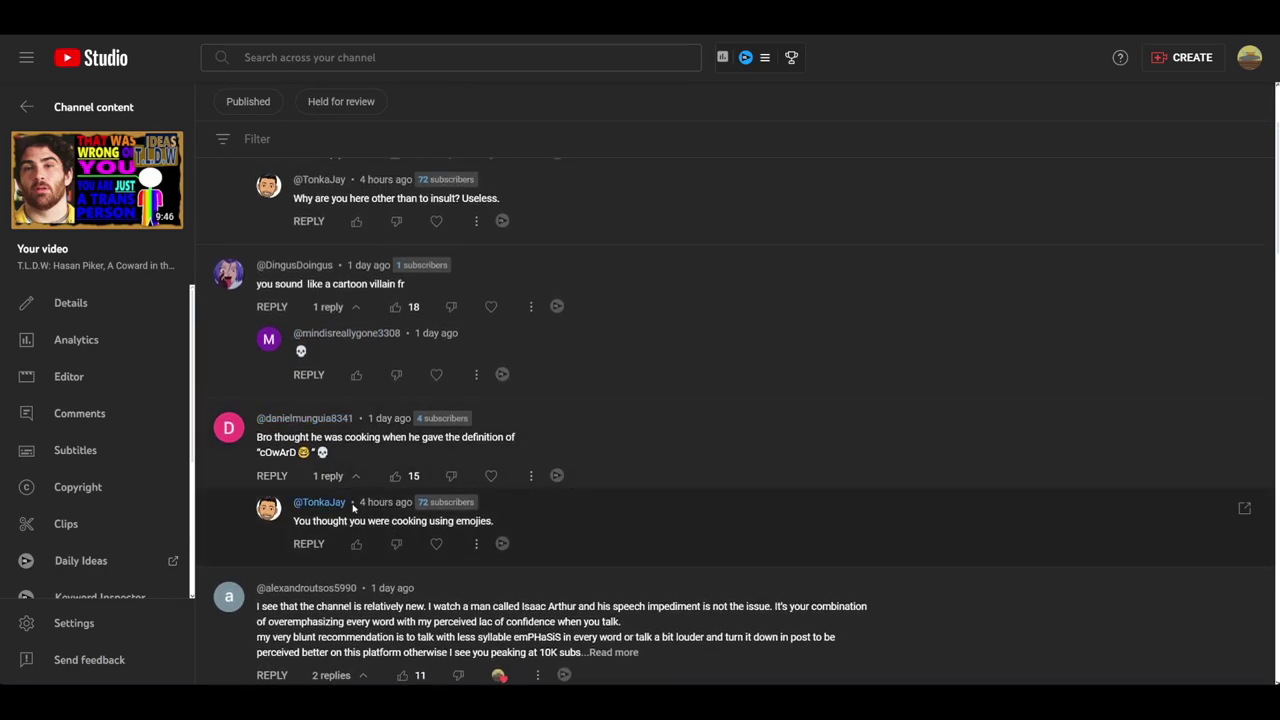
{"action": "scroll", "coordinate": [626, 400], "scroll_direction": "up", "scroll_amount": 3}
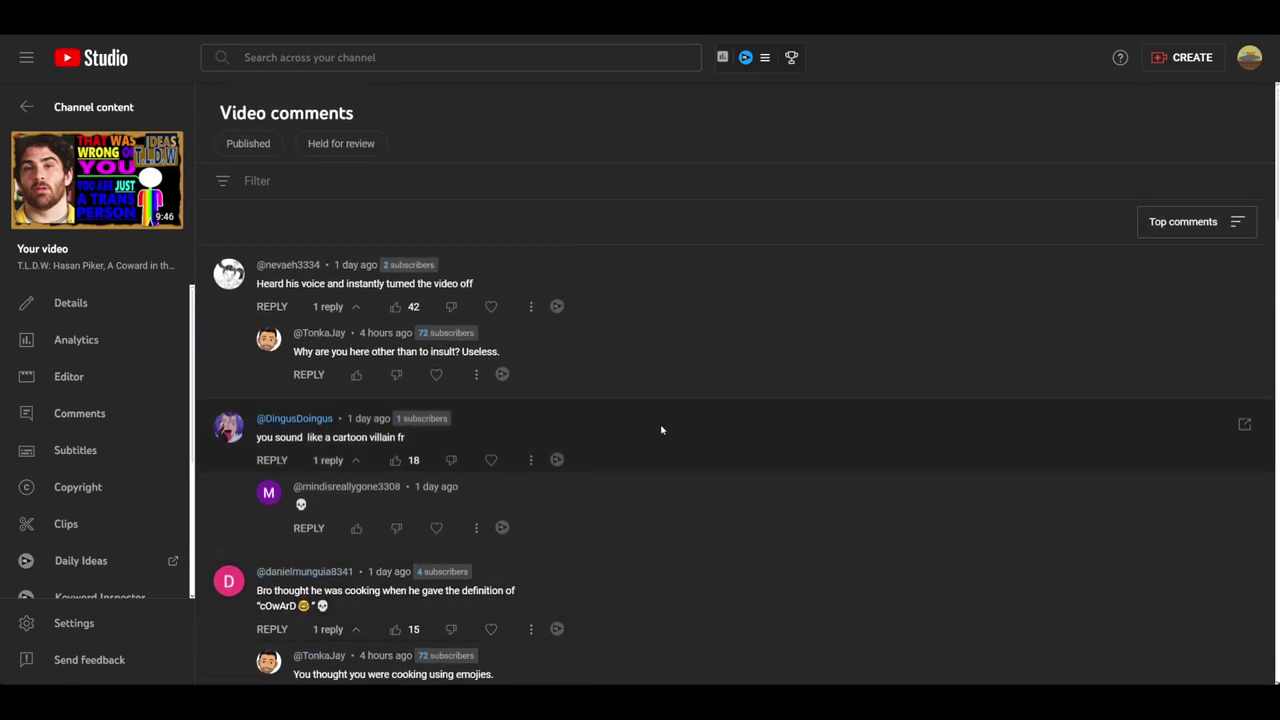
{"action": "scroll", "coordinate": [626, 386], "scroll_direction": "down", "scroll_amount": 2}
{"action": "scroll", "coordinate": [811, 403], "scroll_direction": "down", "scroll_amount": 1}
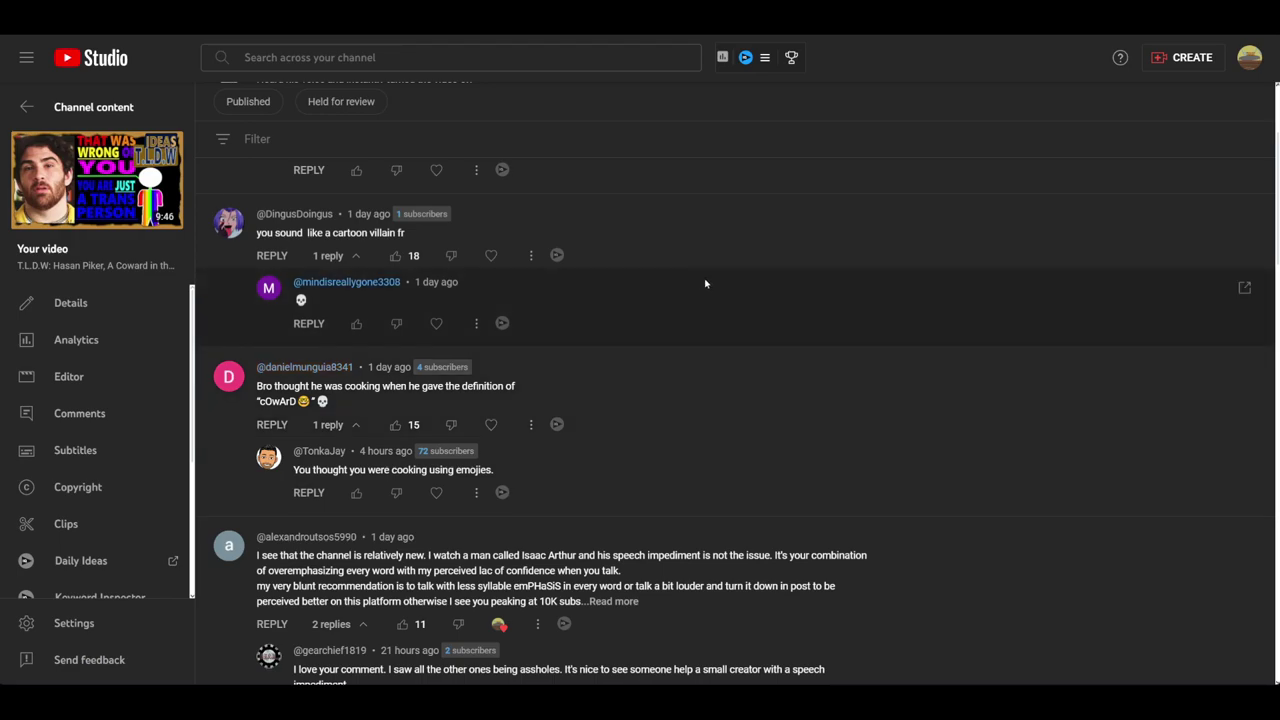
{"action": "scroll", "coordinate": [700, 285], "scroll_direction": "up", "scroll_amount": 1}
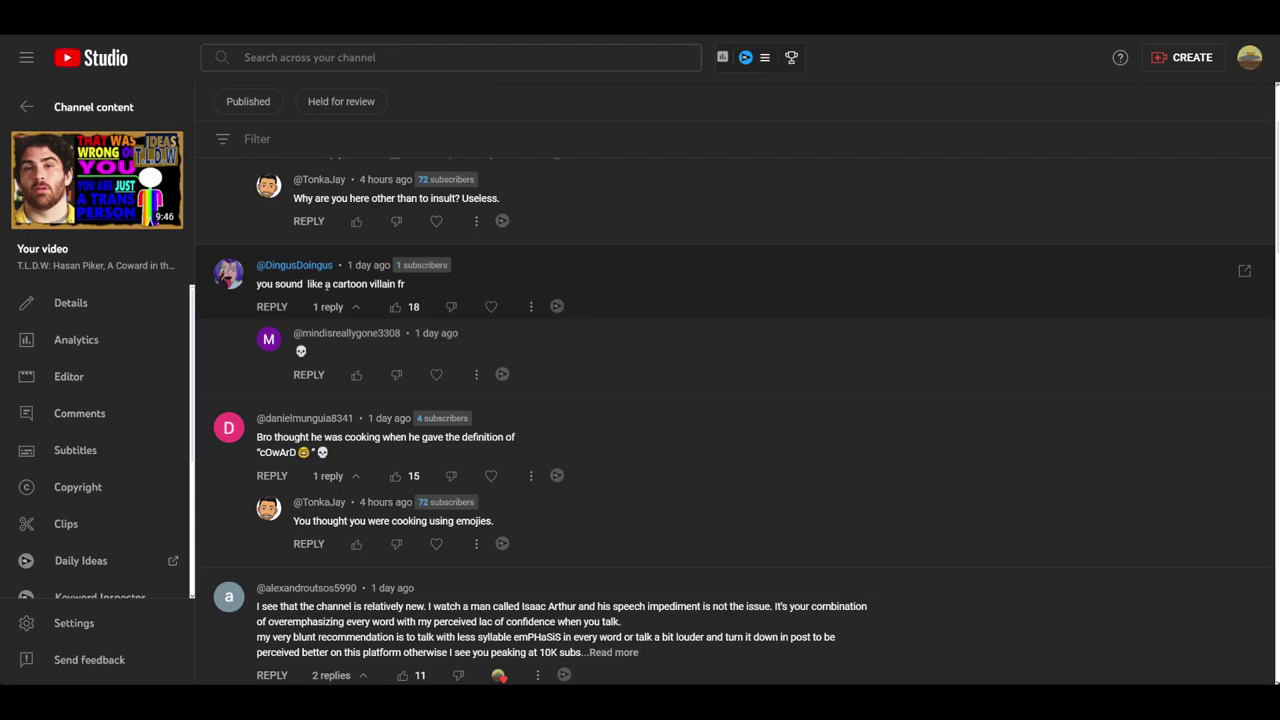
{"action": "scroll", "coordinate": [800, 300], "scroll_direction": "down", "scroll_amount": 2}
{"action": "scroll", "coordinate": [870, 305], "scroll_direction": "down", "scroll_amount": 2}
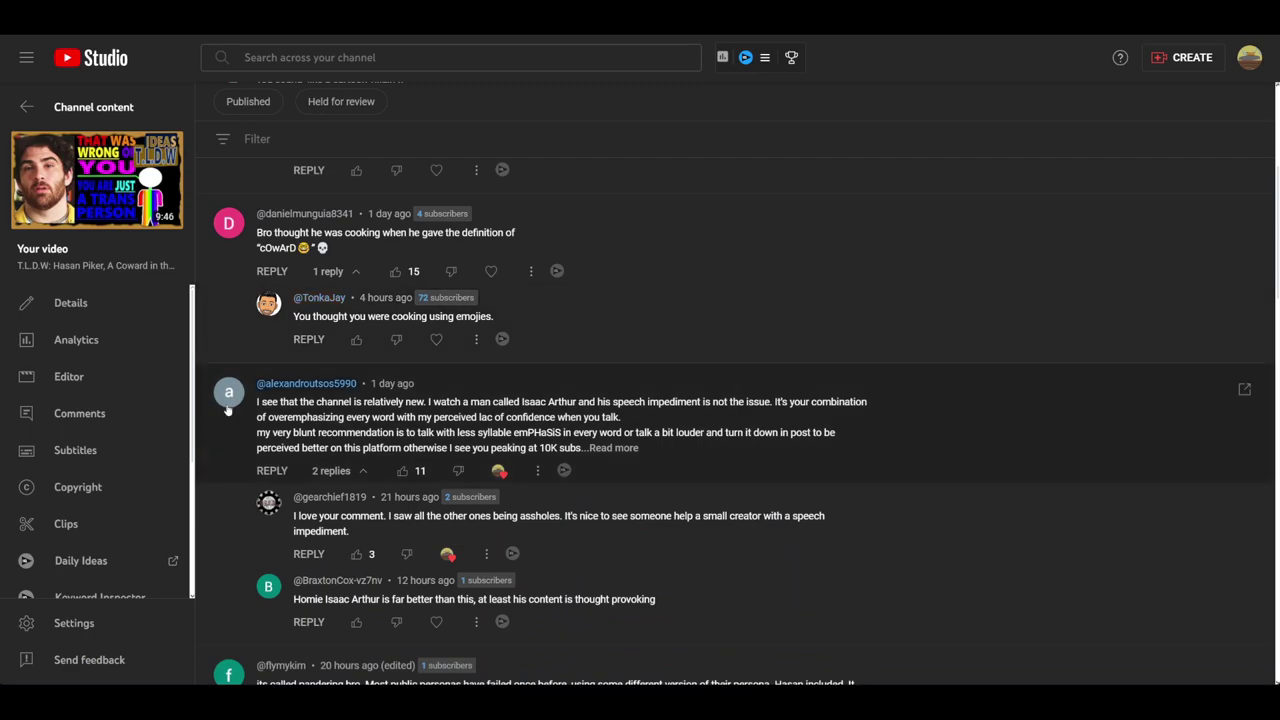
{"action": "mouse_move", "coordinate": [258, 404]}
{"action": "left_mouse_down"}
{"action": "mouse_move", "coordinate": [745, 437]}
{"action": "mouse_move", "coordinate": [548, 440]}
{"action": "left_mouse_up"}
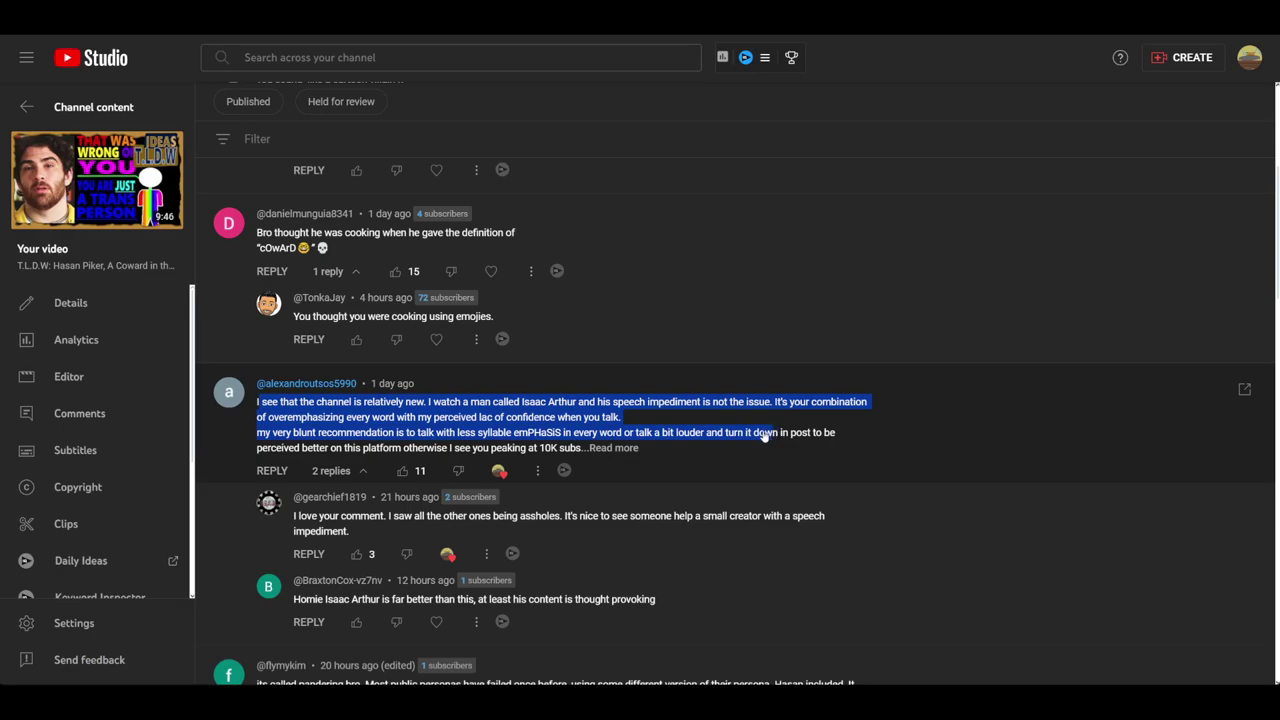
{"action": "left_click", "coordinate": [527, 450]}
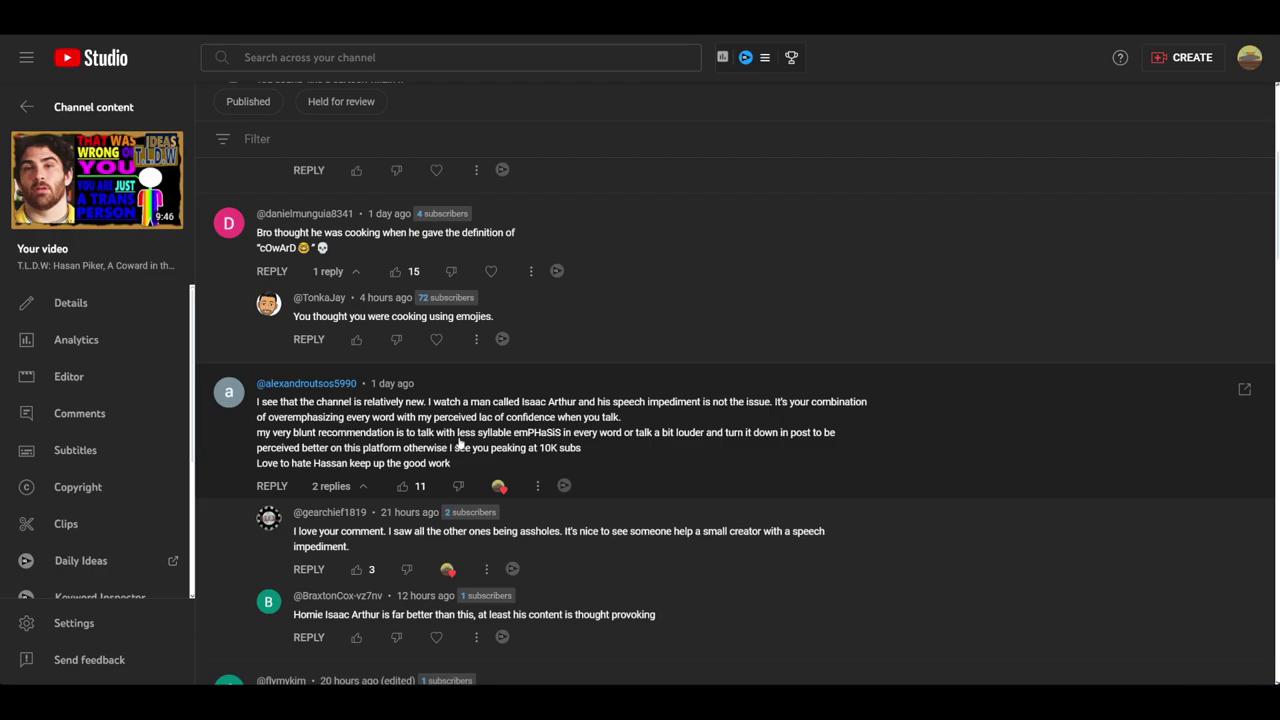
- Highlight the phrase 'less syllable' in the expanded comment, then clear the highlight
{"action": "left_click_drag", "start_coordinate": [458, 432], "coordinate": [502, 437]}
{"action": "left_click_drag", "start_coordinate": [498, 437], "coordinate": [514, 440]}
{"action": "left_click", "coordinate": [536, 441]}
{"action": "scroll", "coordinate": [521, 432], "scroll_direction": "down", "scroll_amount": 2}
{"action": "scroll", "coordinate": [769, 431], "scroll_direction": "down", "scroll_amount": 1}
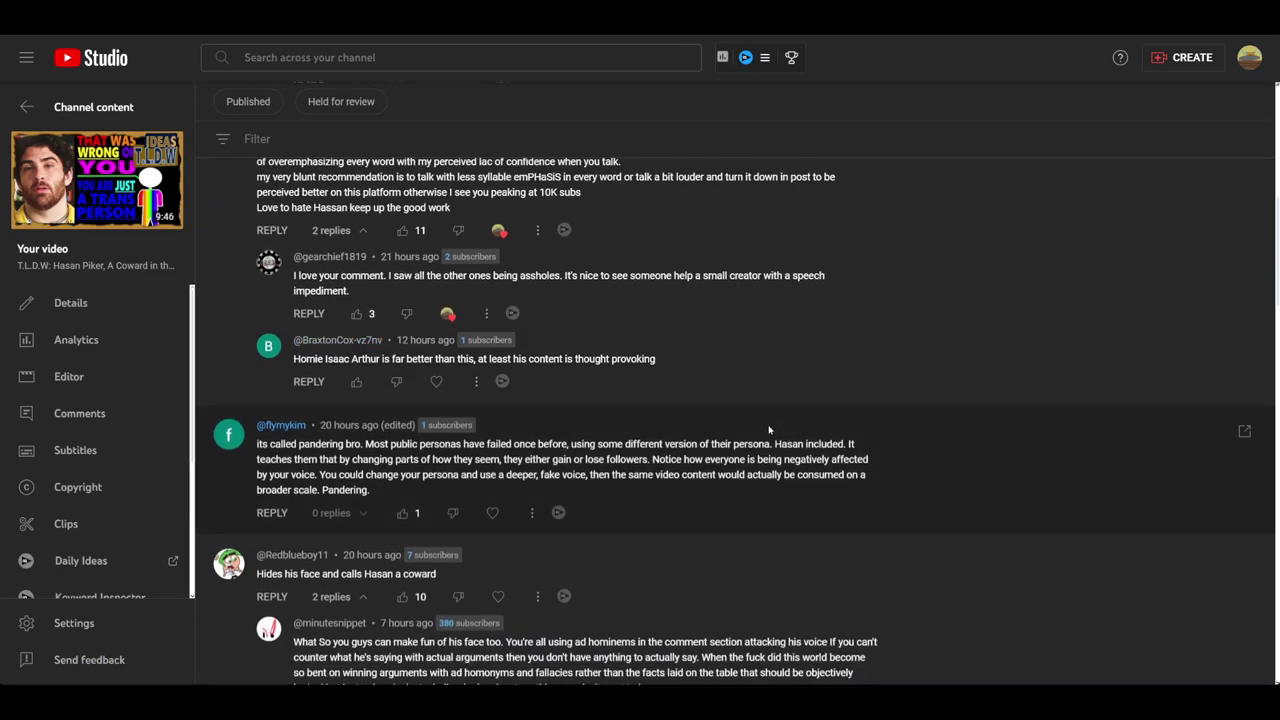
{"action": "scroll", "coordinate": [769, 431], "scroll_direction": "down", "scroll_amount": 2}
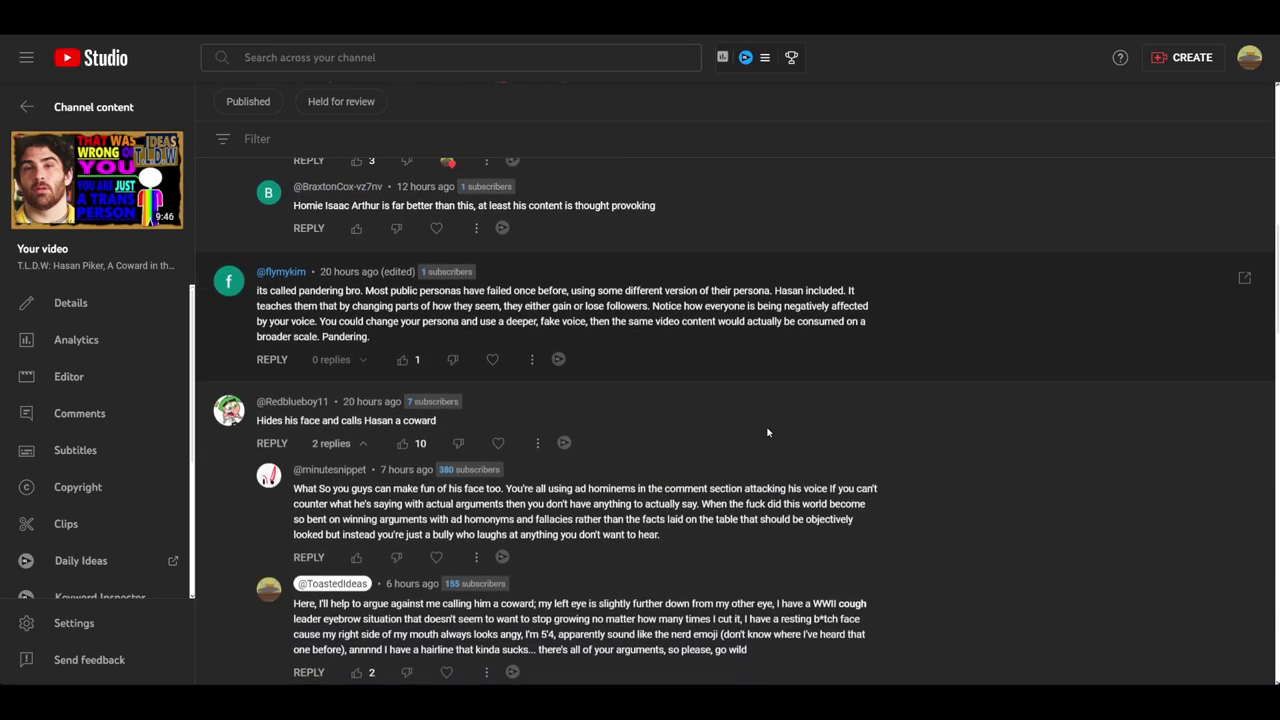
{"action": "scroll", "coordinate": [659, 433], "scroll_direction": "down", "scroll_amount": 1}
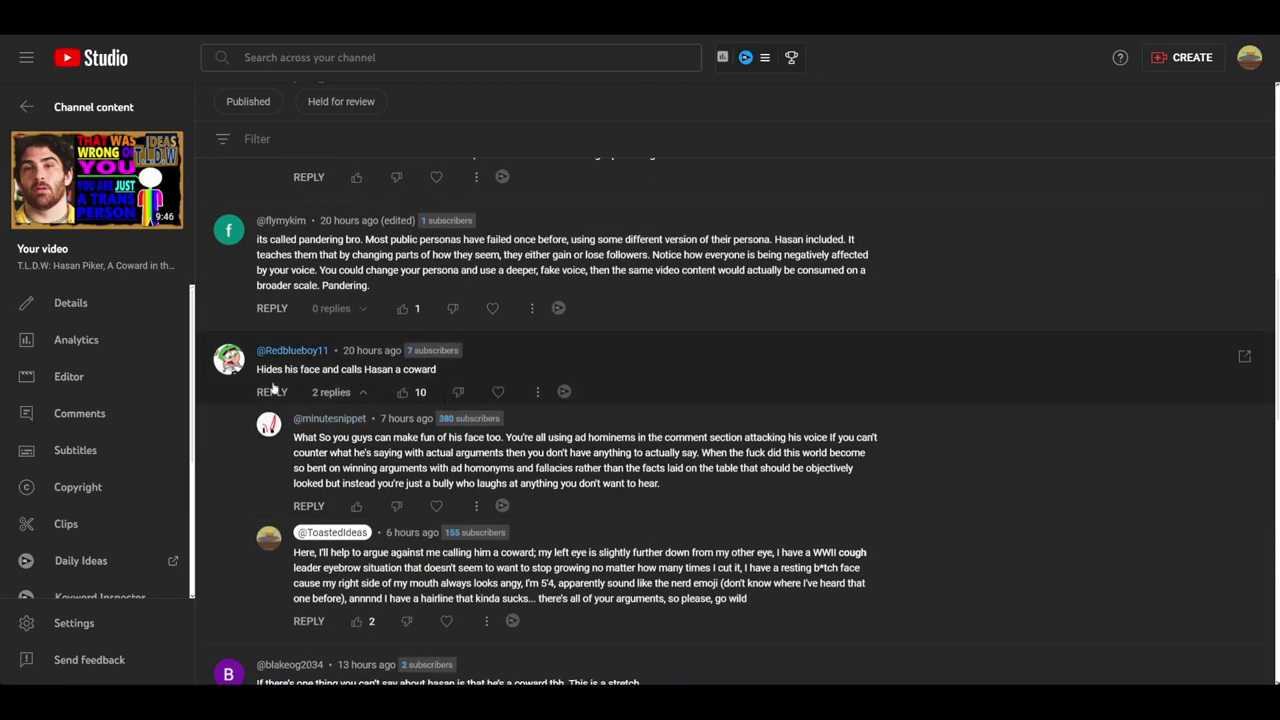
{"action": "scroll", "coordinate": [316, 385], "scroll_direction": "down", "scroll_amount": 1}
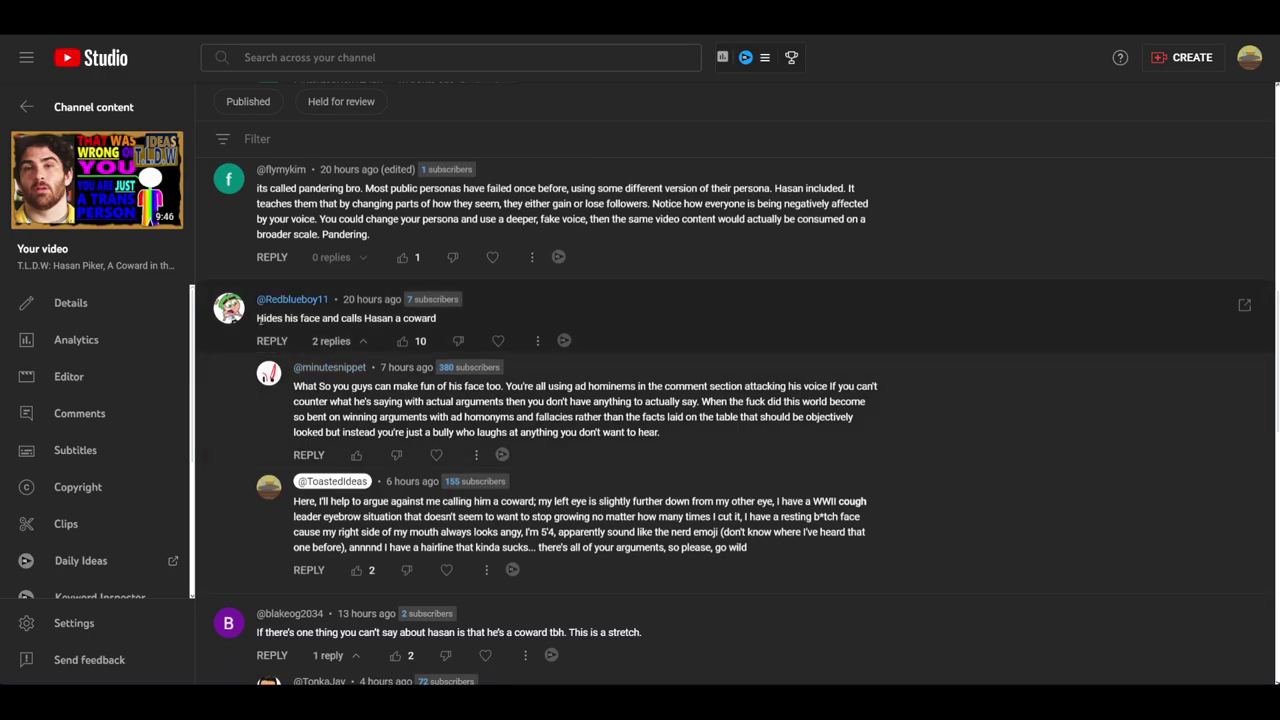
- Highlight 'Hides his face and calls' in the coward comment, then clear the highlight
{"action": "left_click_drag", "start_coordinate": [258, 318], "coordinate": [365, 318]}
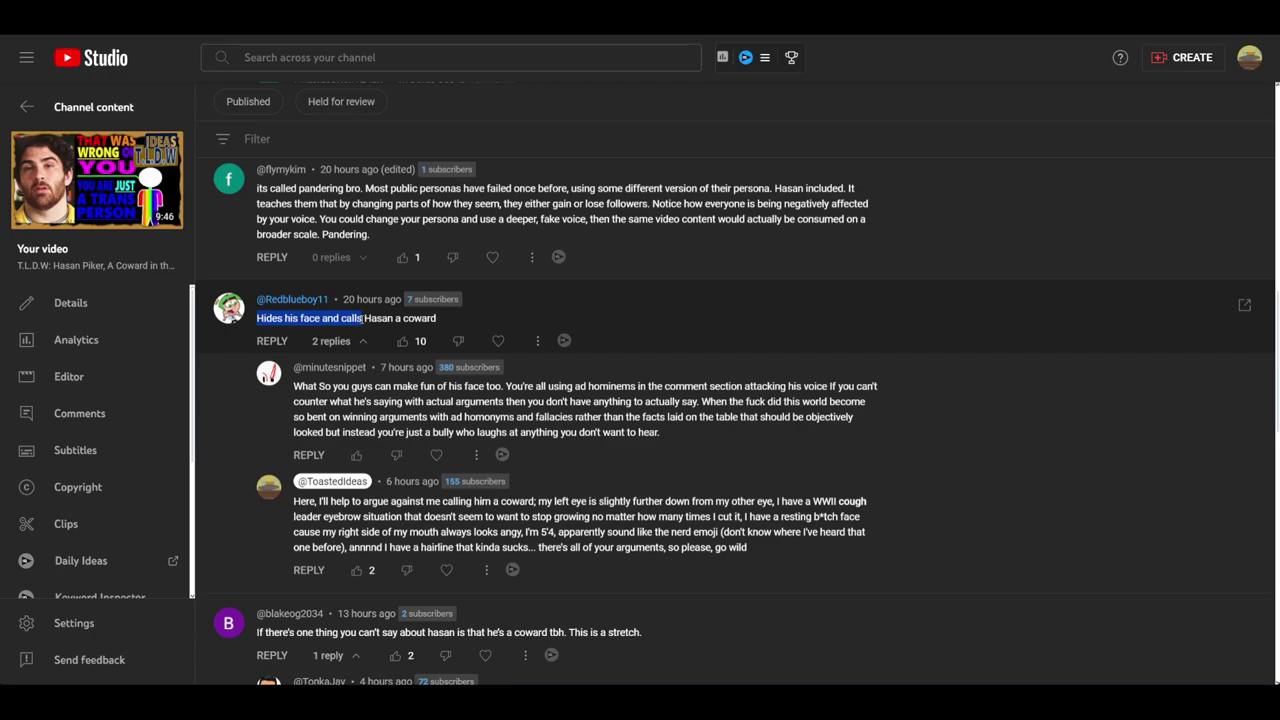
{"action": "left_click", "coordinate": [400, 395]}
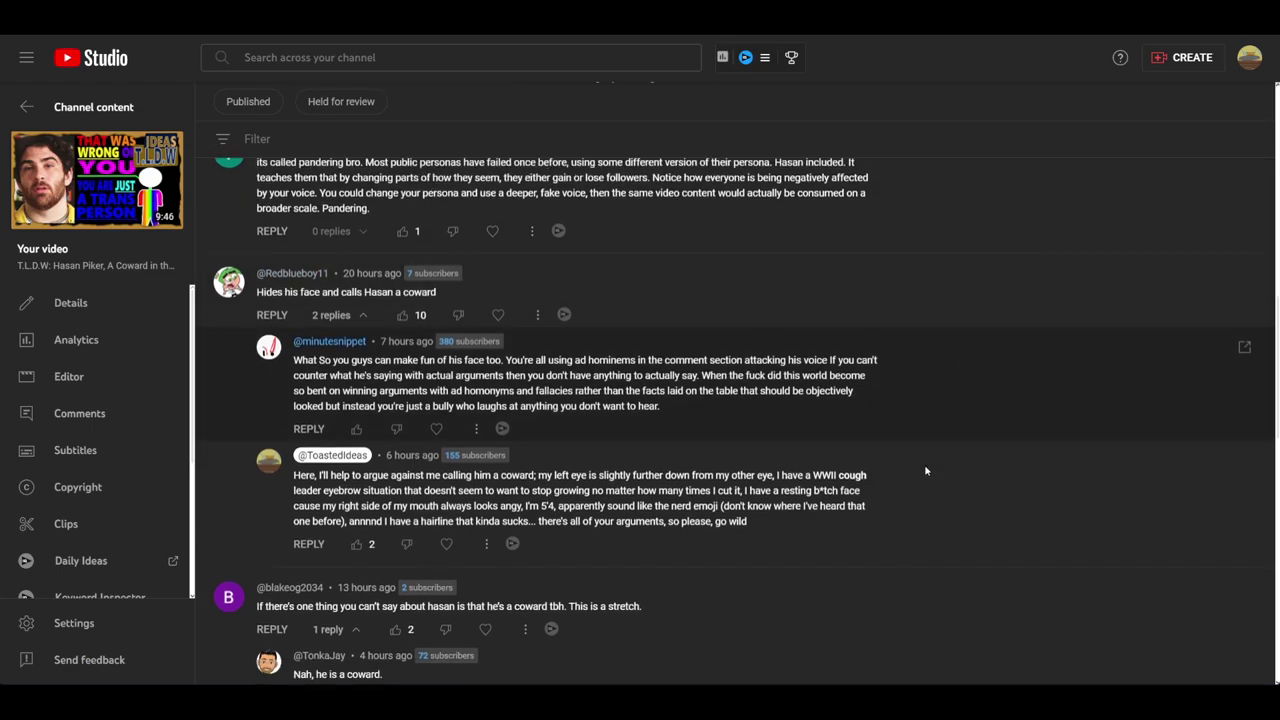
{"action": "scroll", "coordinate": [968, 467], "scroll_direction": "down", "scroll_amount": 1}
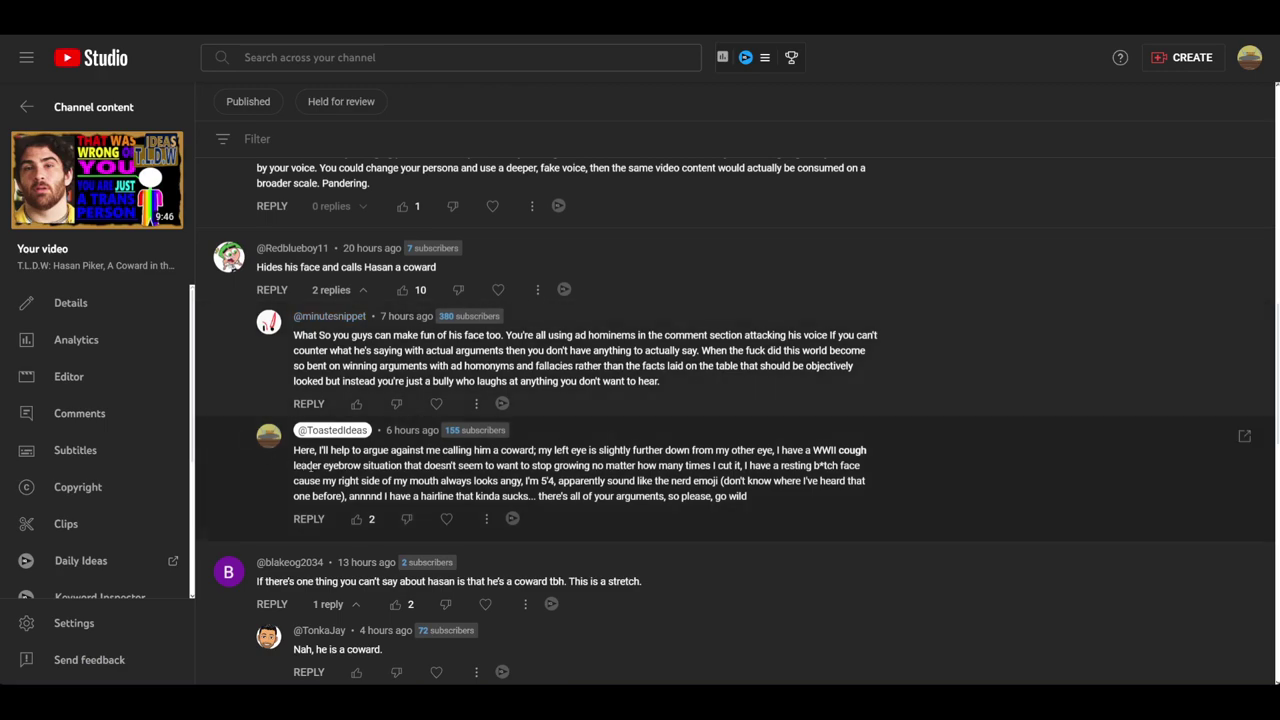
{"action": "mouse_move", "coordinate": [293, 450]}
{"action": "left_mouse_down"}
{"action": "mouse_move", "coordinate": [660, 466]}
{"action": "mouse_move", "coordinate": [556, 450]}
{"action": "mouse_move", "coordinate": [598, 450]}
{"action": "left_mouse_up"}
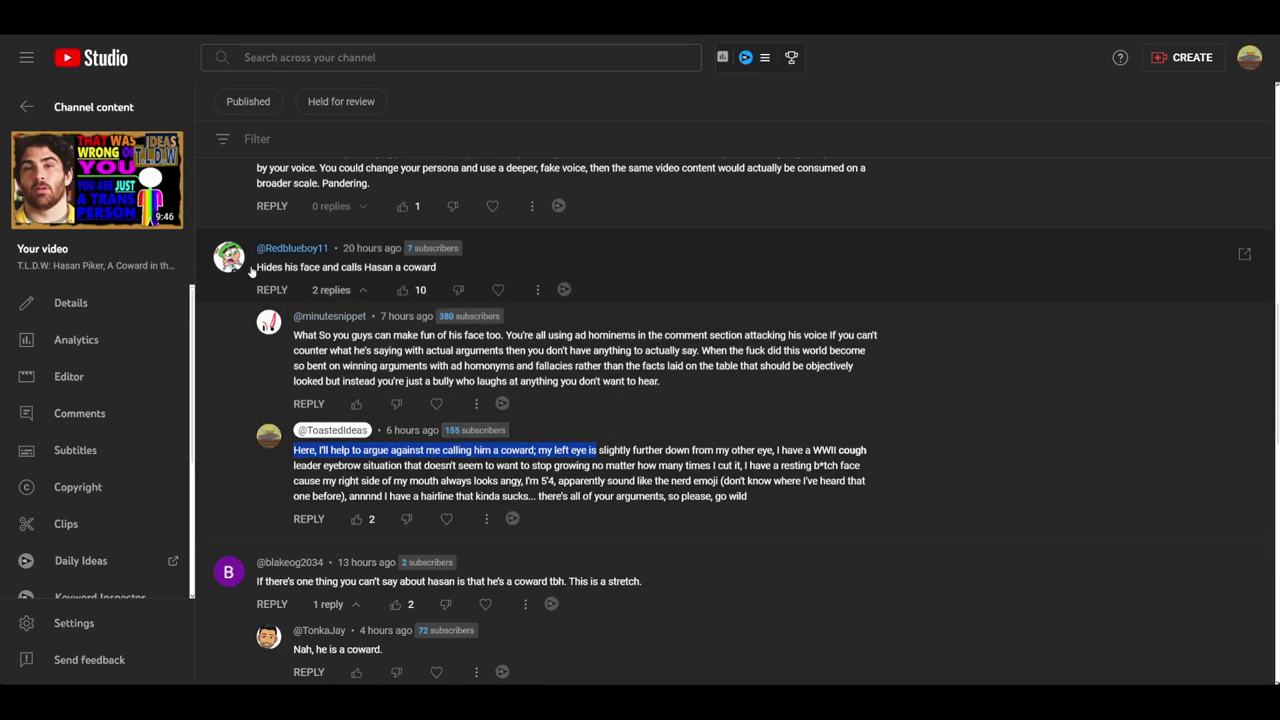
{"action": "left_click_drag", "start_coordinate": [256, 267], "coordinate": [337, 268]}
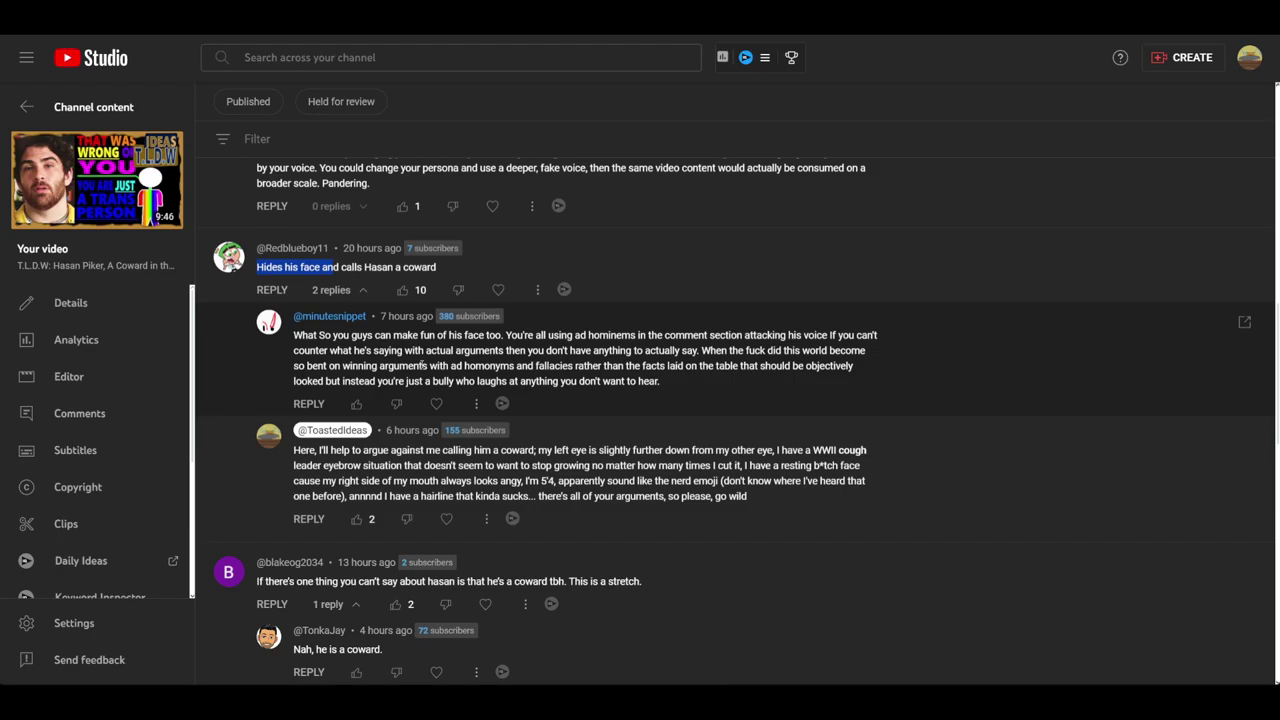
{"action": "scroll", "coordinate": [640, 400], "scroll_direction": "down", "scroll_amount": 1}
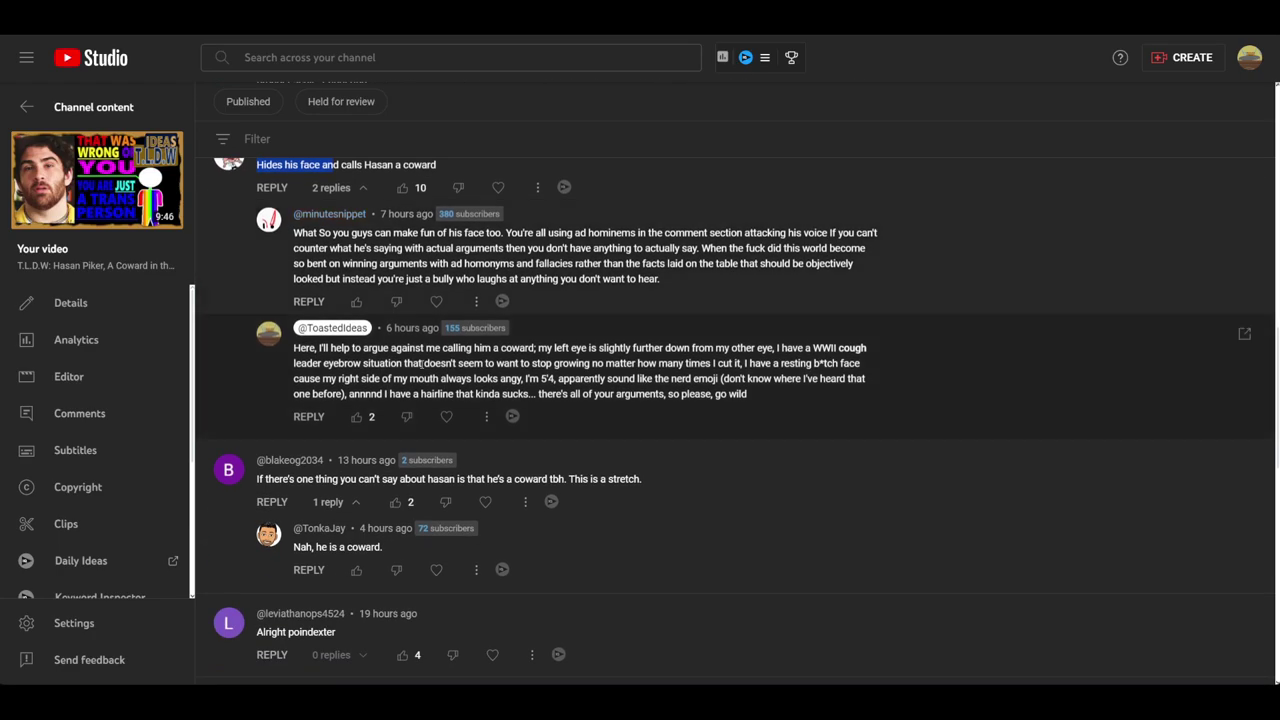
{"action": "scroll", "coordinate": [521, 388], "scroll_direction": "down", "scroll_amount": 1}
{"action": "scroll", "coordinate": [521, 388], "scroll_direction": "down", "scroll_amount": 1}
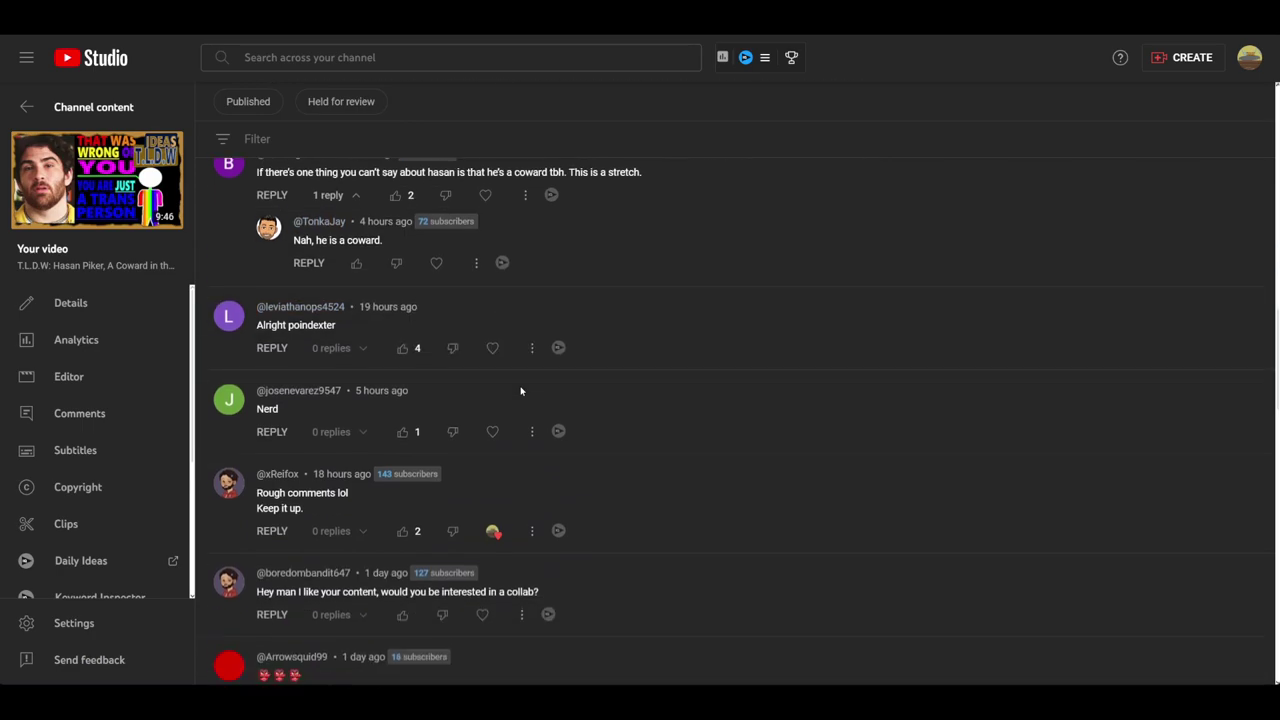
{"action": "scroll", "coordinate": [521, 388], "scroll_direction": "down", "scroll_amount": 1}
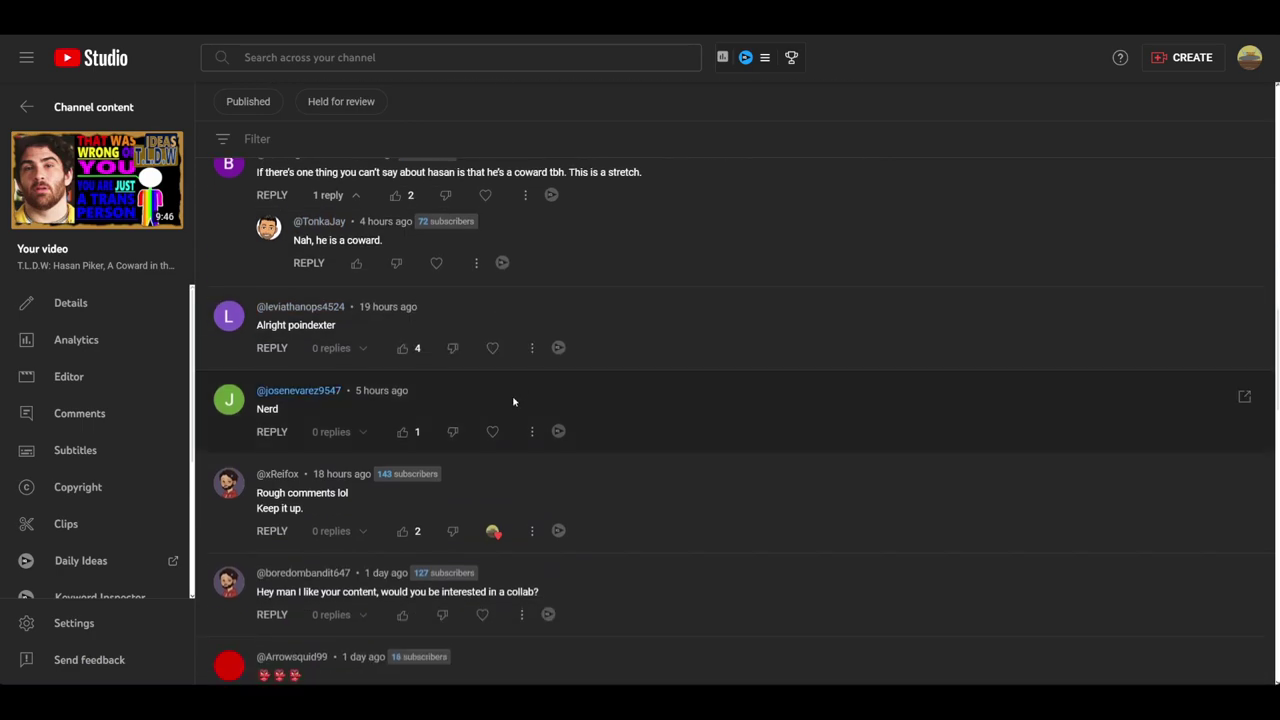
{"action": "scroll", "coordinate": [498, 402], "scroll_direction": "down", "scroll_amount": 1}
{"action": "scroll", "coordinate": [498, 402], "scroll_direction": "down", "scroll_amount": 1}
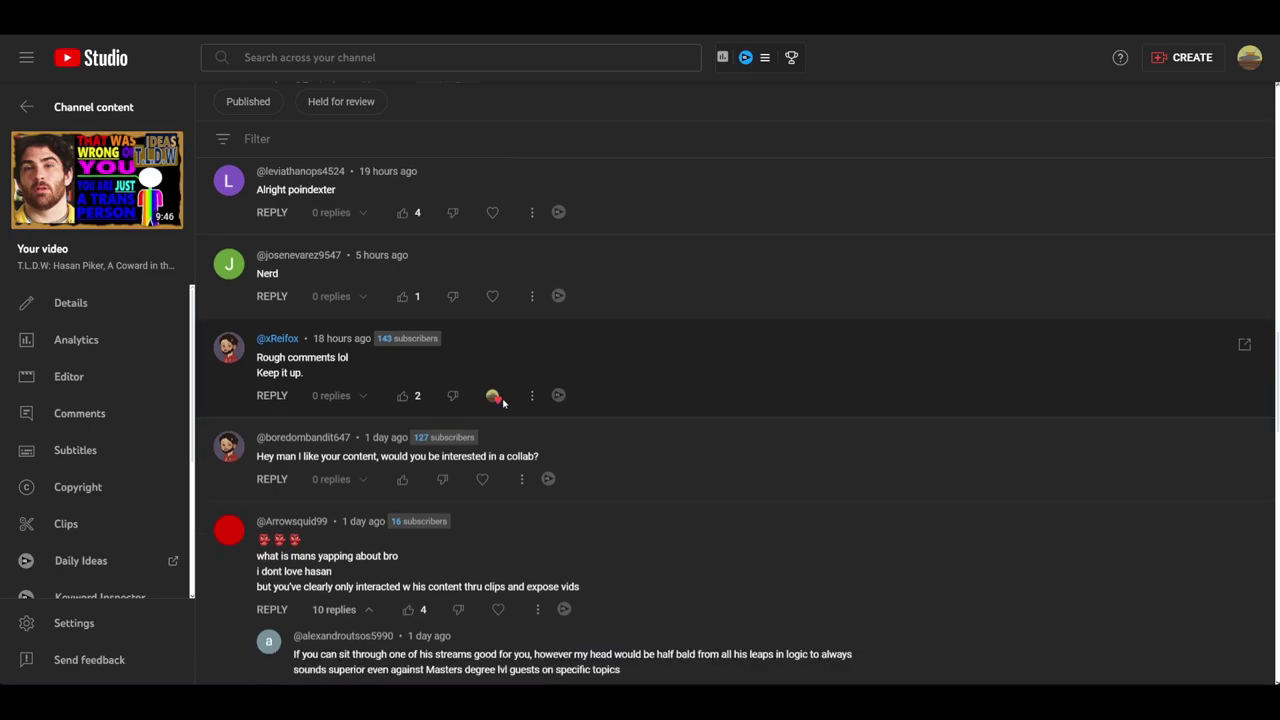
{"action": "scroll", "coordinate": [503, 402], "scroll_direction": "down", "scroll_amount": 1}
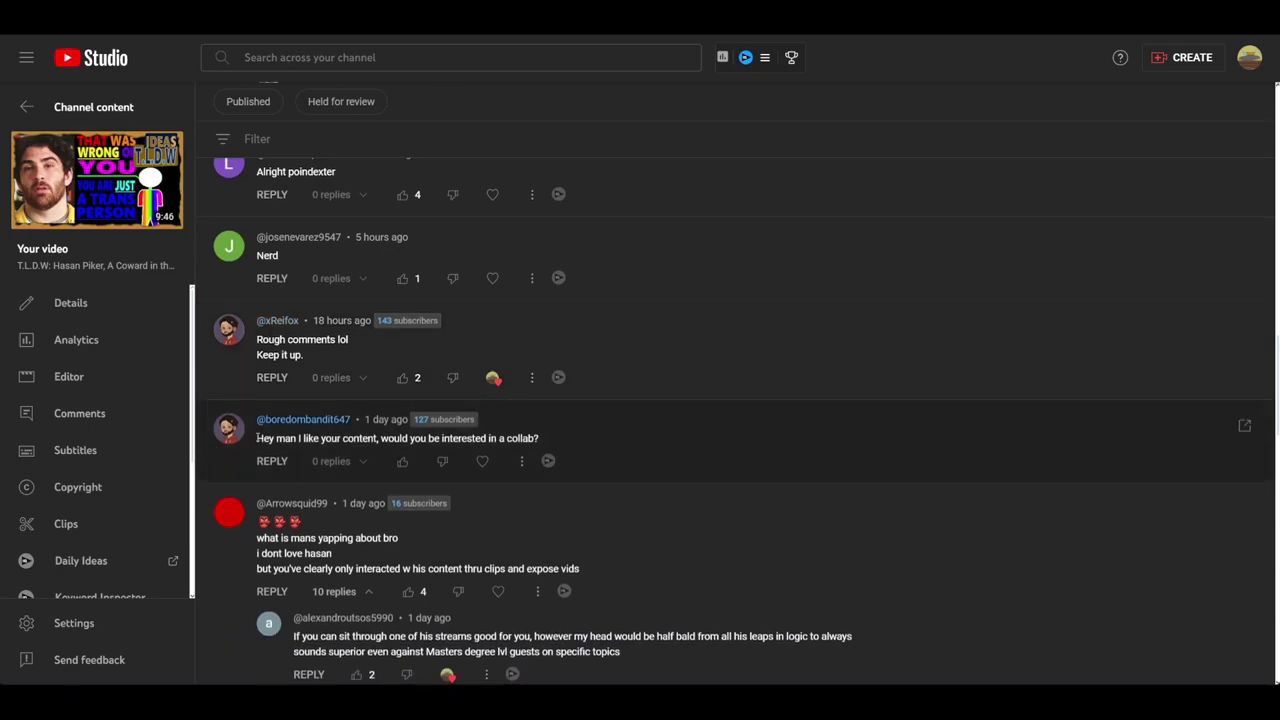
{"action": "mouse_move", "coordinate": [257, 438]}
{"action": "left_mouse_down"}
{"action": "mouse_move", "coordinate": [524, 438]}
{"action": "mouse_move", "coordinate": [380, 438]}
{"action": "left_mouse_up"}
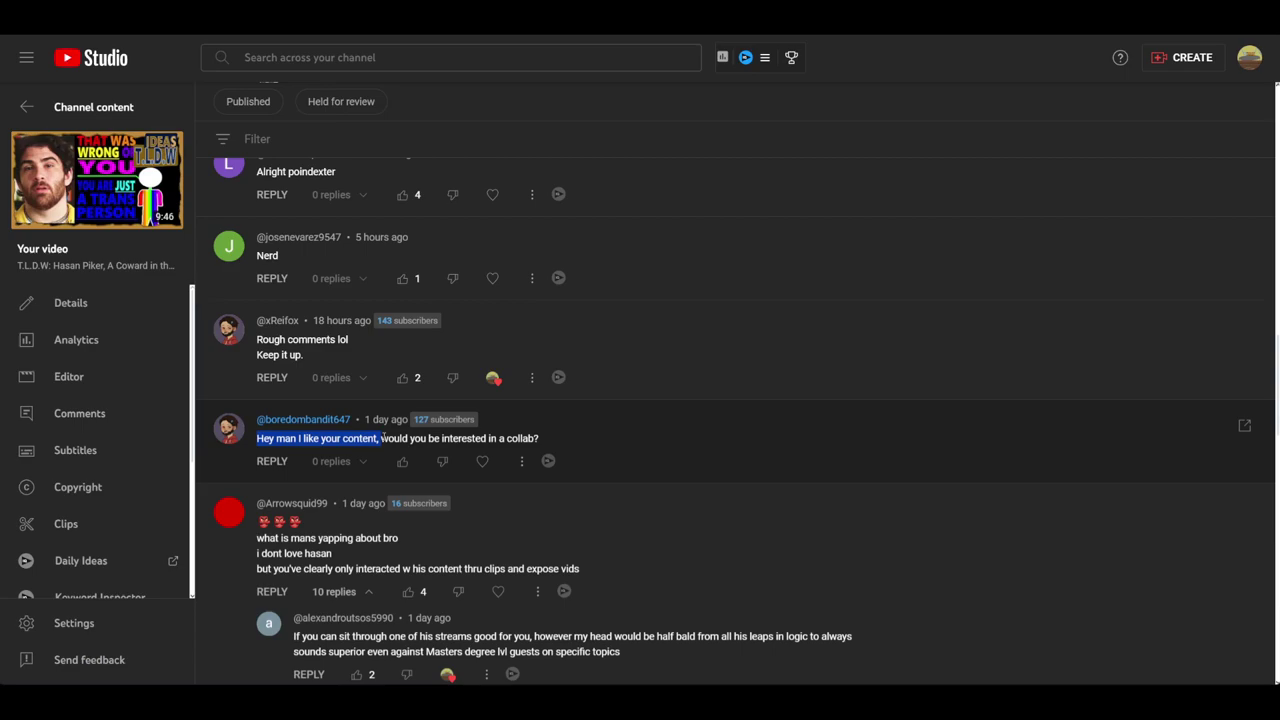
{"action": "left_click", "coordinate": [380, 445]}
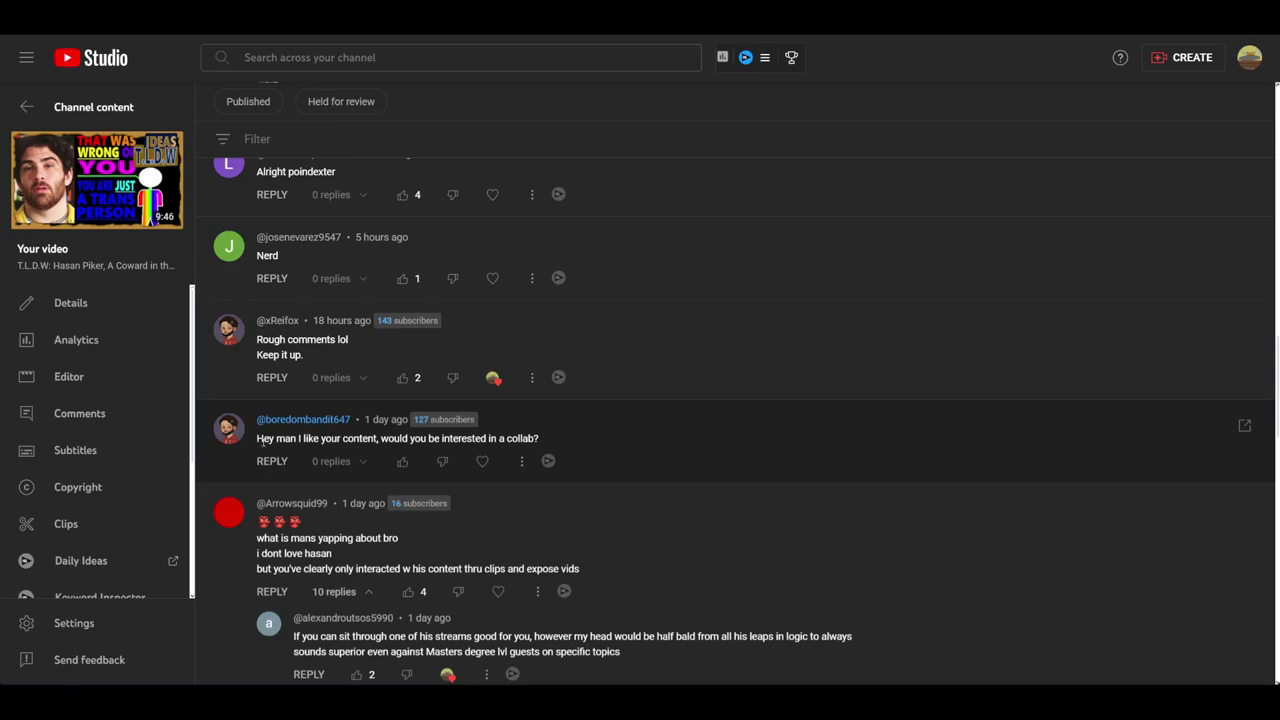
{"action": "left_click_drag", "start_coordinate": [432, 440], "coordinate": [536, 440]}
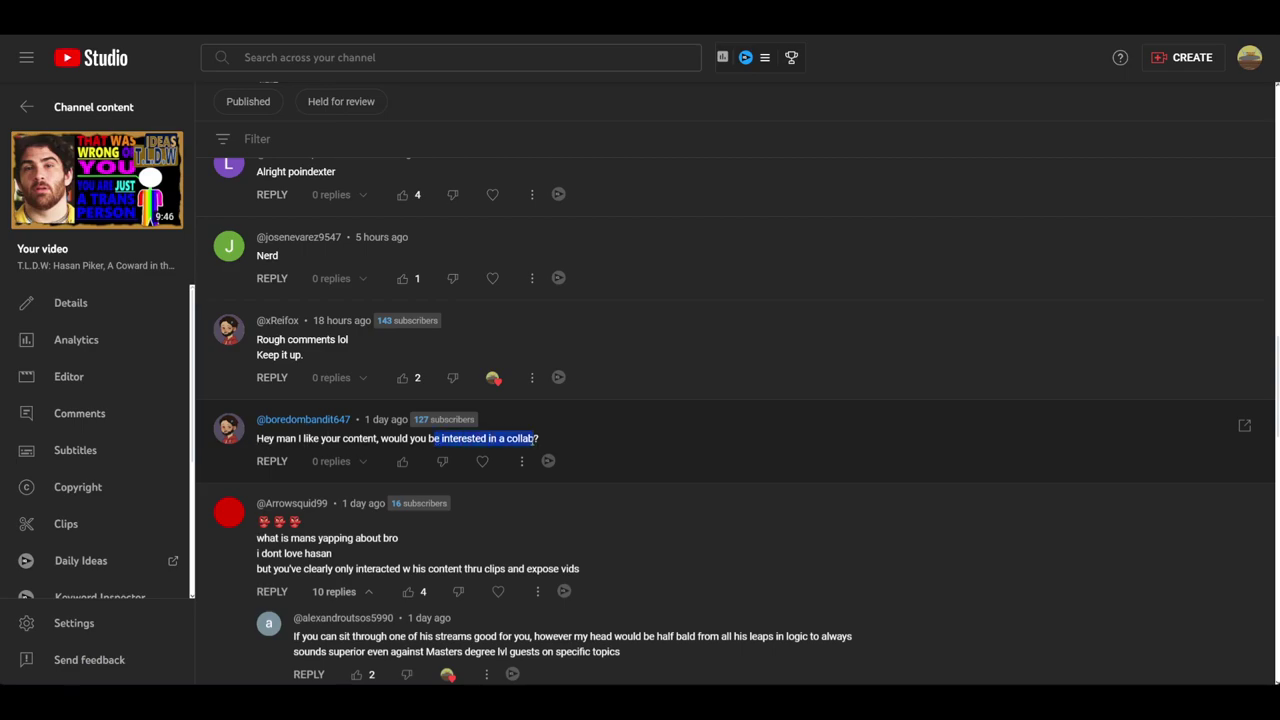
{"action": "left_click", "coordinate": [395, 437]}
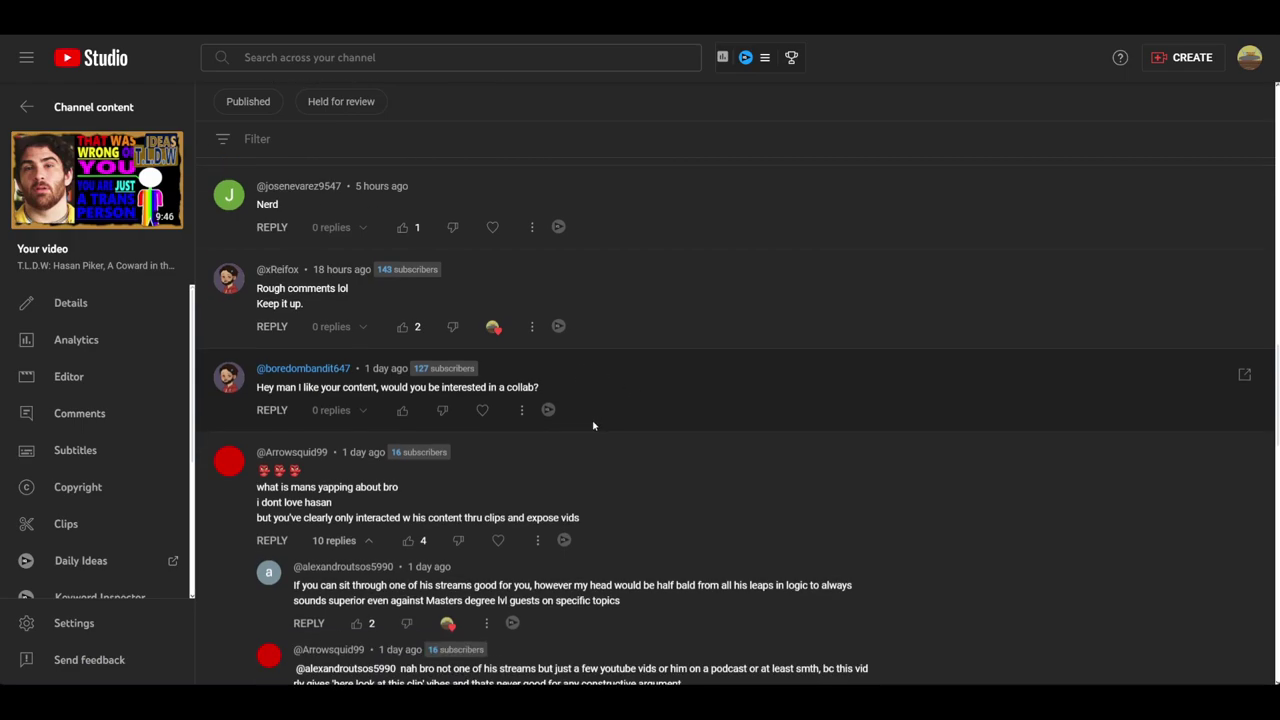
{"action": "scroll", "coordinate": [593, 426], "scroll_direction": "down", "scroll_amount": 1}
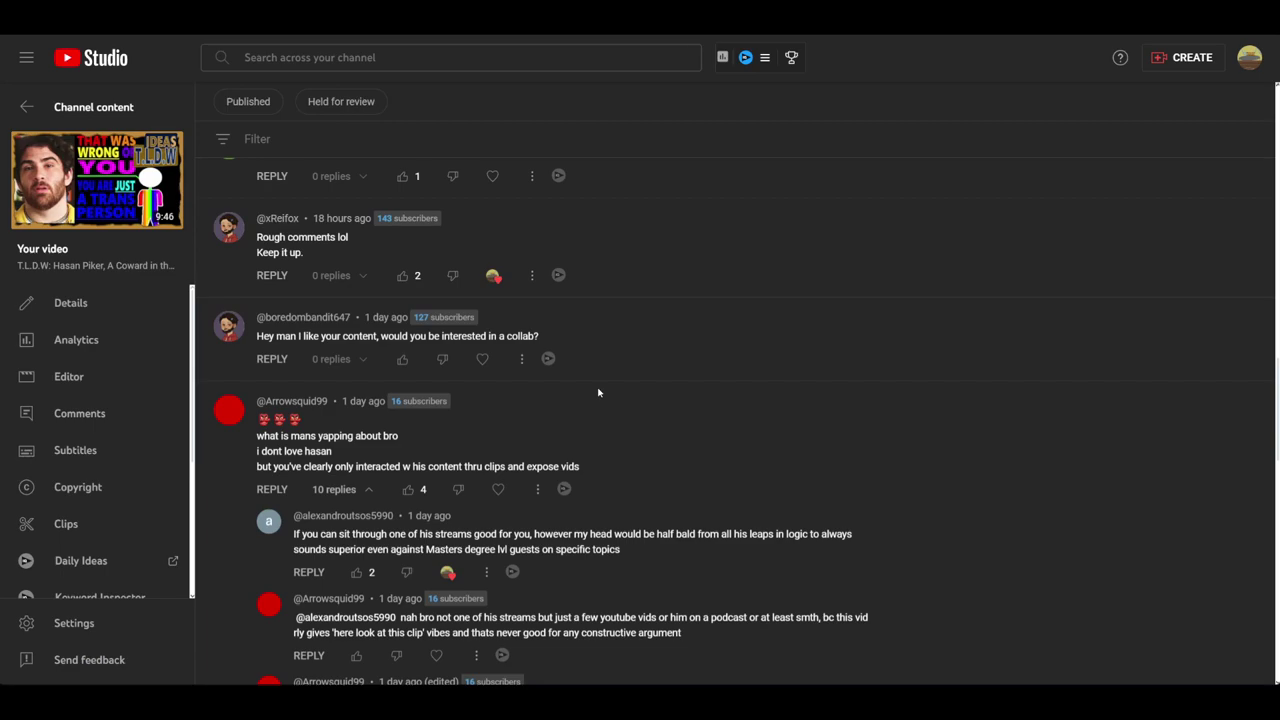
{"action": "scroll", "coordinate": [598, 392], "scroll_direction": "down", "scroll_amount": 3}
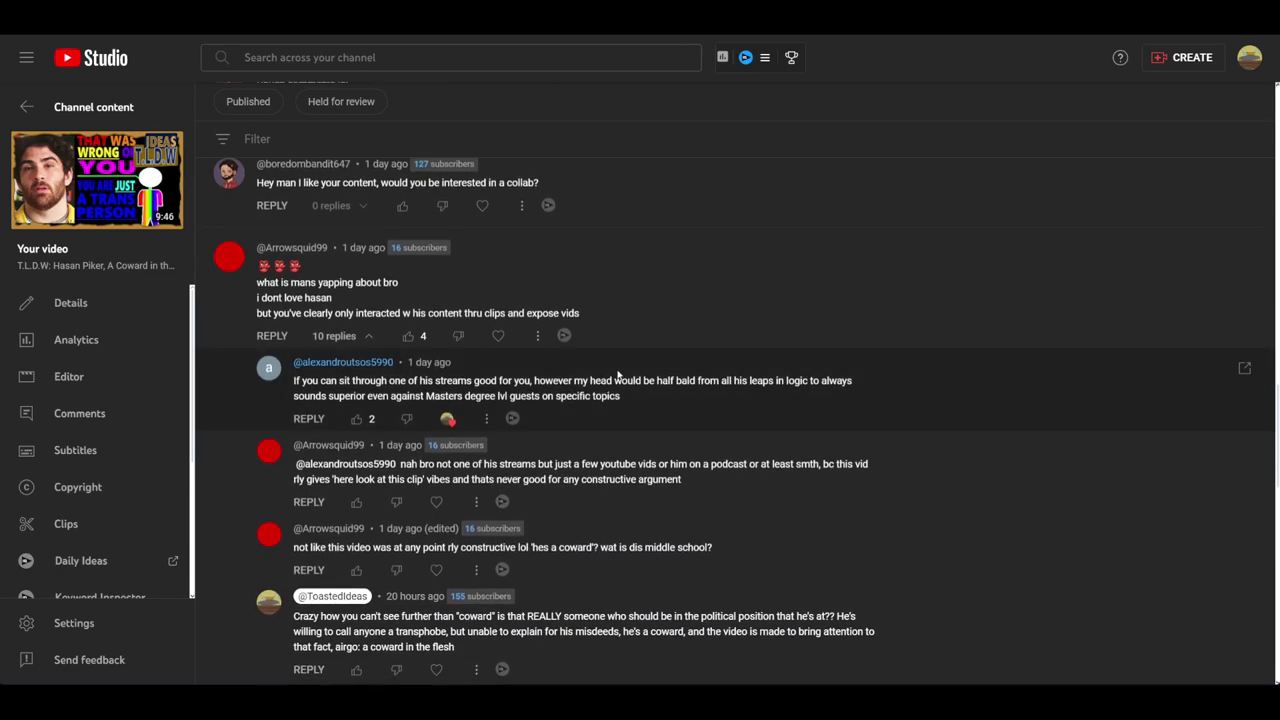
{"action": "scroll", "coordinate": [616, 370], "scroll_direction": "down", "scroll_amount": 1}
{"action": "scroll", "coordinate": [616, 366], "scroll_direction": "down", "scroll_amount": 1}
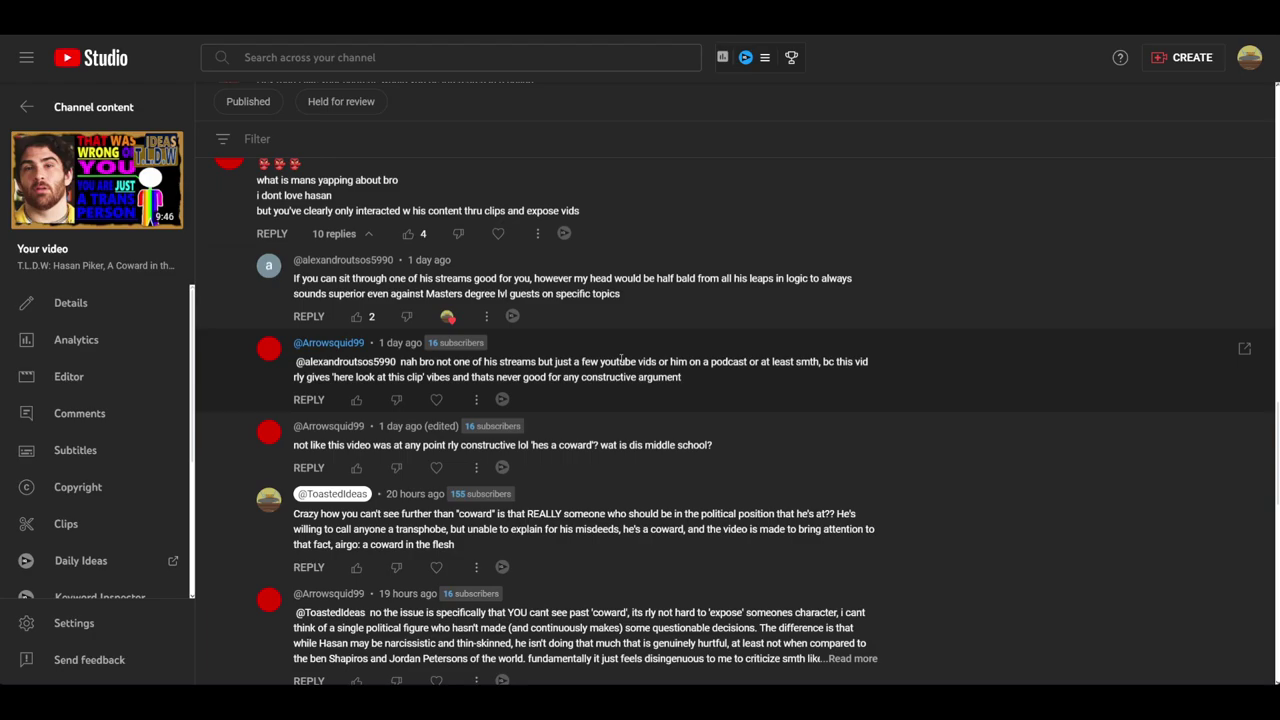
{"action": "scroll", "coordinate": [621, 356], "scroll_direction": "down", "scroll_amount": 2}
{"action": "scroll", "coordinate": [621, 356], "scroll_direction": "down", "scroll_amount": 2}
{"action": "scroll", "coordinate": [621, 360], "scroll_direction": "down", "scroll_amount": 2}
{"action": "scroll", "coordinate": [621, 362], "scroll_direction": "down", "scroll_amount": 1}
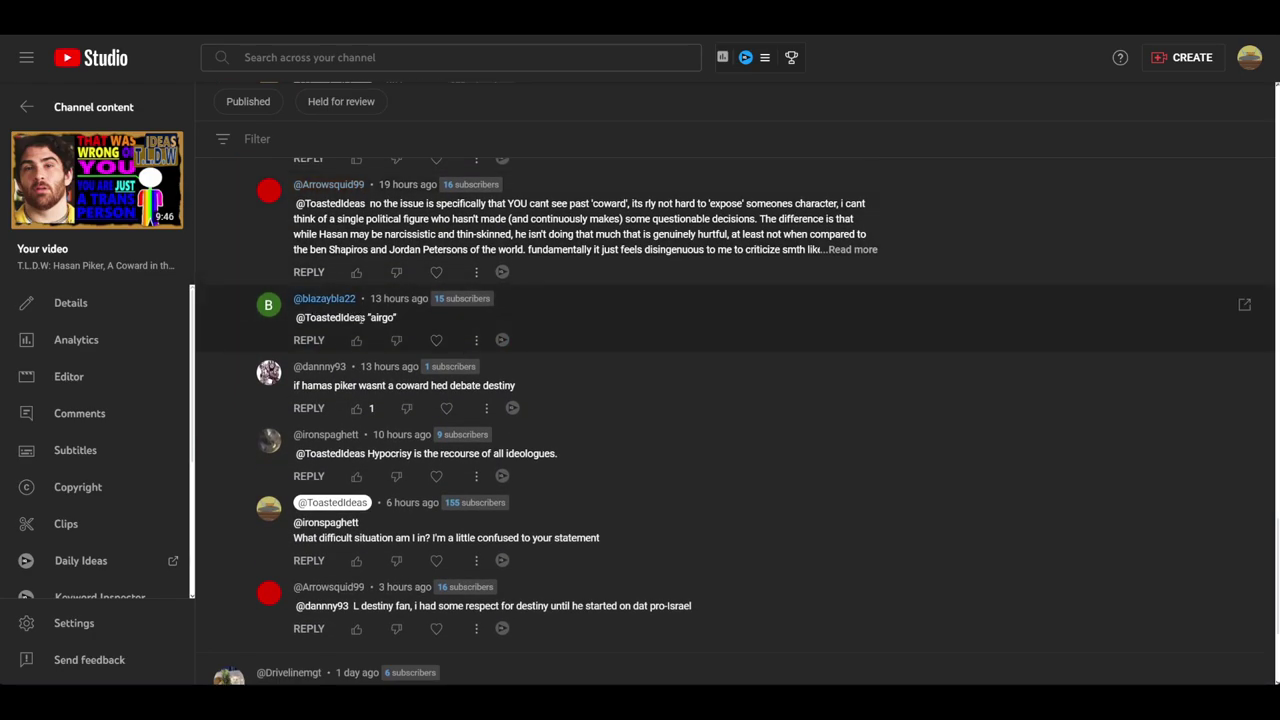
{"action": "left_click_drag", "start_coordinate": [373, 318], "coordinate": [398, 318]}
{"action": "scroll", "coordinate": [400, 318], "scroll_direction": "up", "scroll_amount": 2}
{"action": "scroll", "coordinate": [410, 315], "scroll_direction": "up", "scroll_amount": 2}
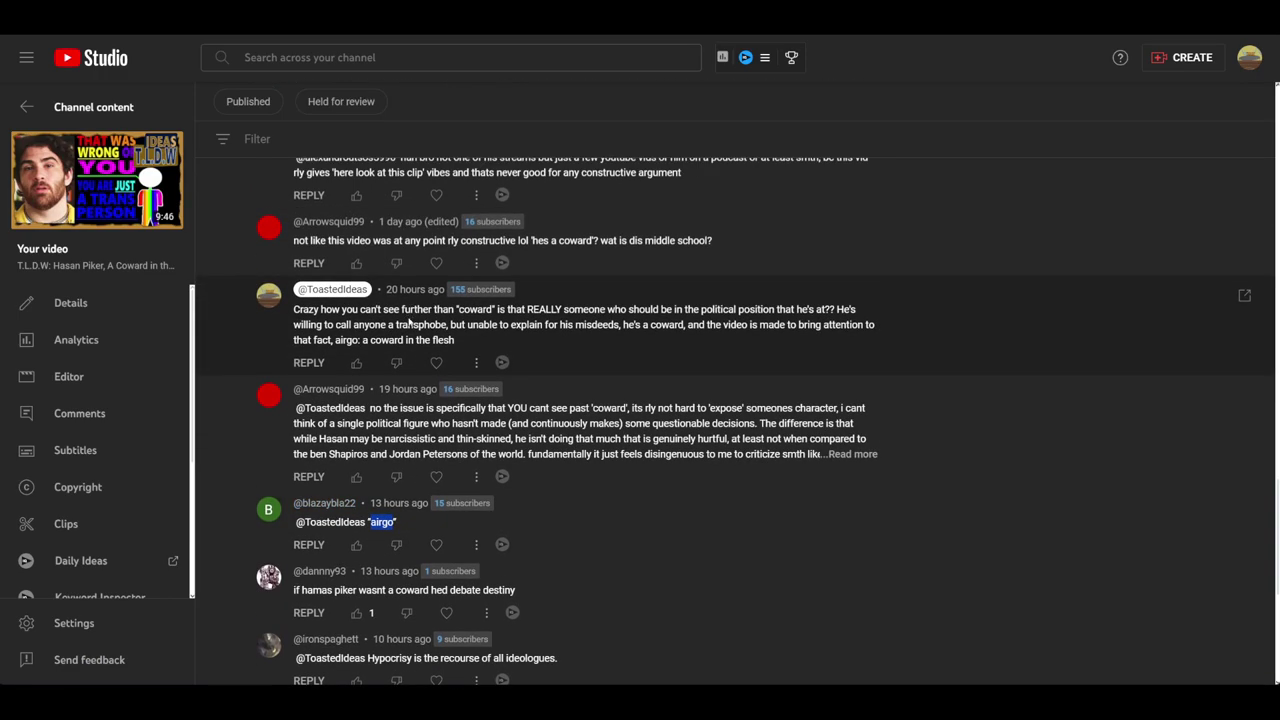
{"action": "left_click", "coordinate": [341, 341]}
{"action": "double_click", "coordinate": [341, 341]}
{"action": "left_click", "coordinate": [378, 338]}
{"action": "left_click_drag", "start_coordinate": [358, 340], "coordinate": [352, 340]}
{"action": "left_click", "coordinate": [384, 336]}
{"action": "scroll", "coordinate": [385, 380], "scroll_direction": "down", "scroll_amount": 1}
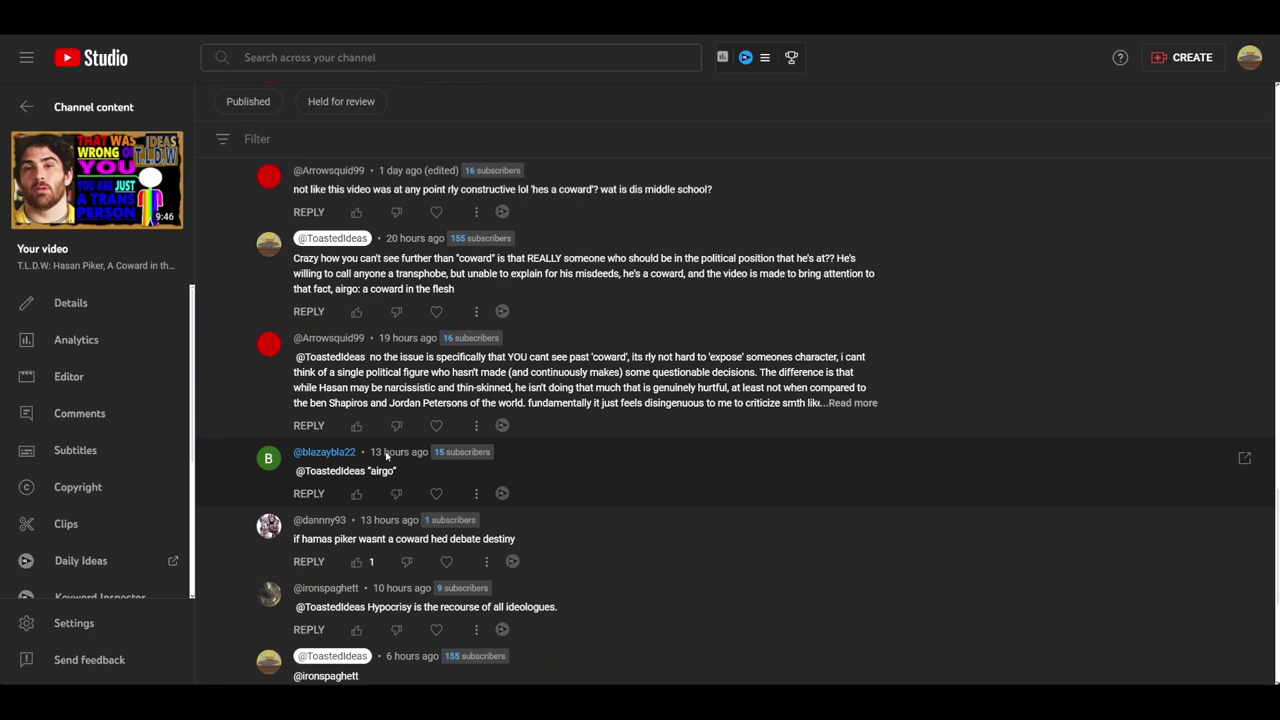
{"action": "double_click", "coordinate": [378, 471]}
{"action": "left_click", "coordinate": [375, 292]}
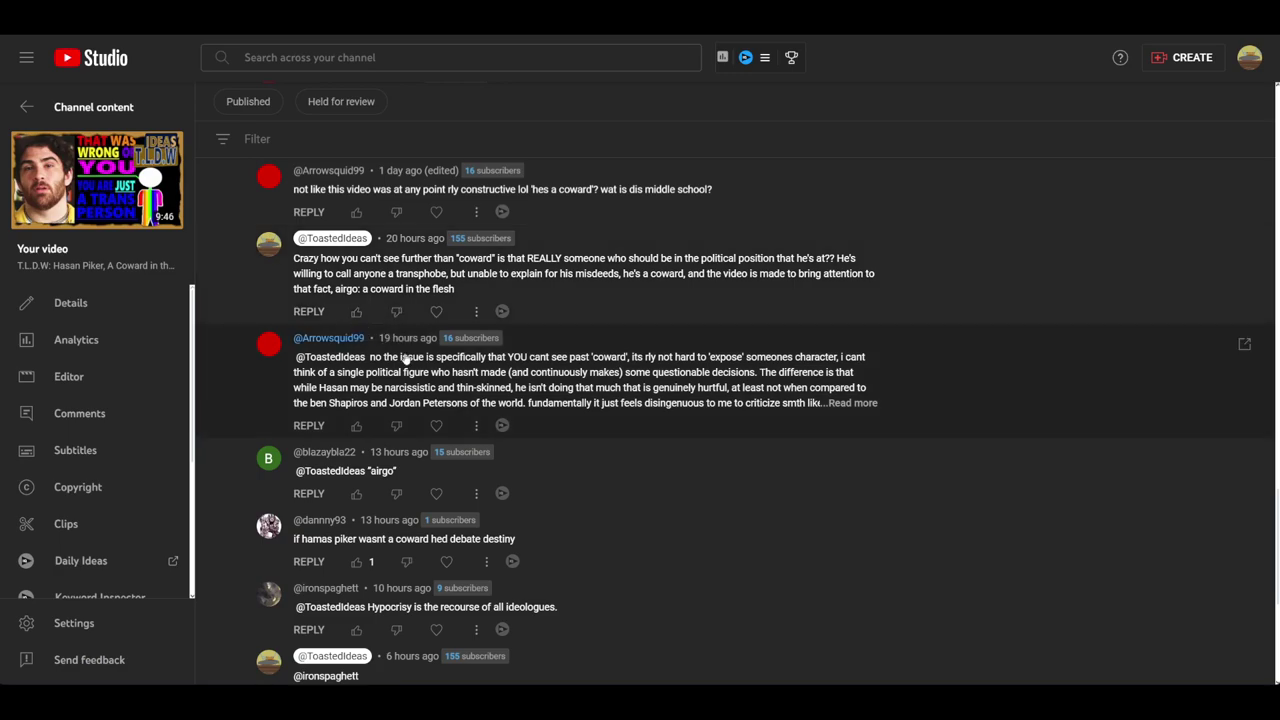
{"action": "scroll", "coordinate": [407, 358], "scroll_direction": "down", "scroll_amount": 1}
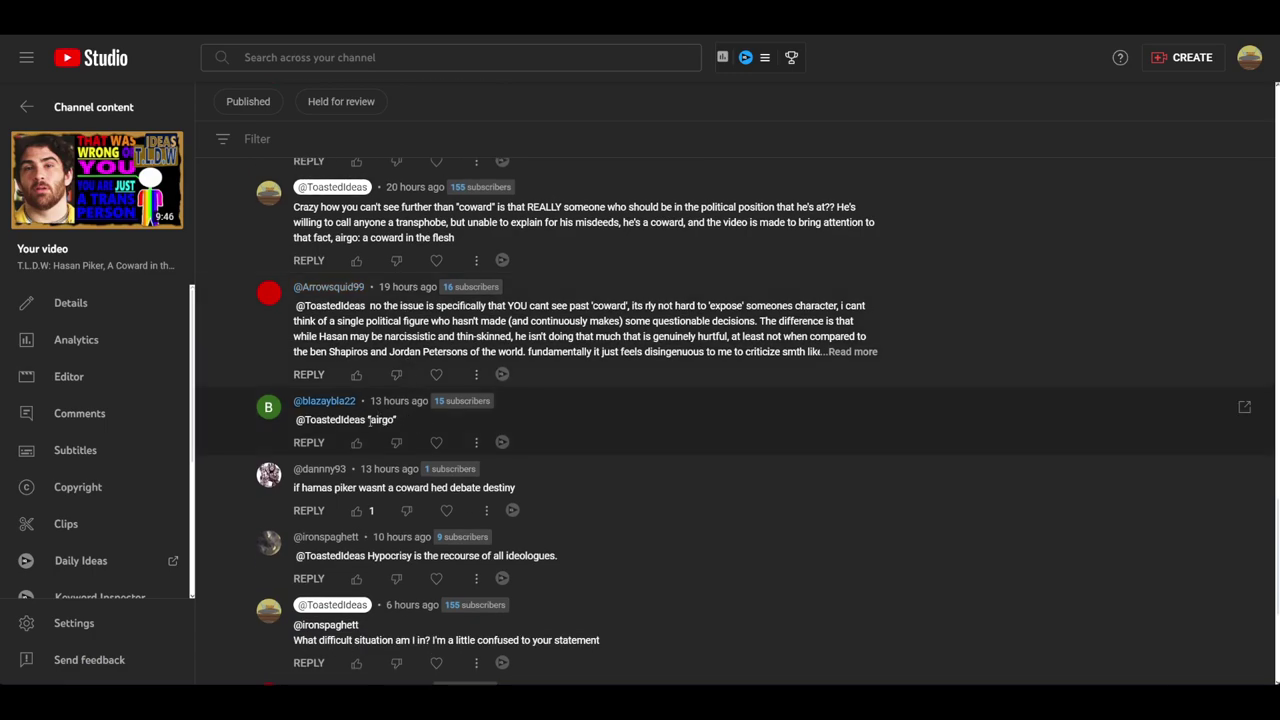
{"action": "left_click_drag", "start_coordinate": [369, 419], "coordinate": [396, 419]}
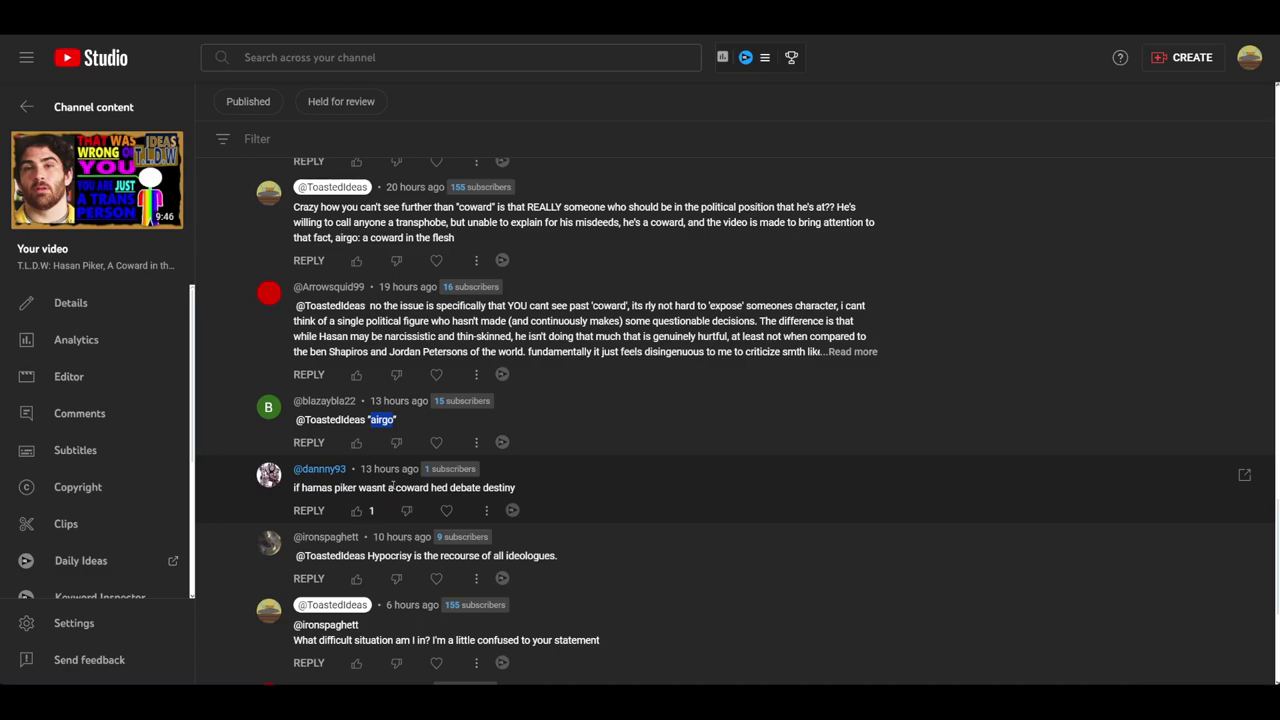
{"action": "left_click", "coordinate": [379, 486]}
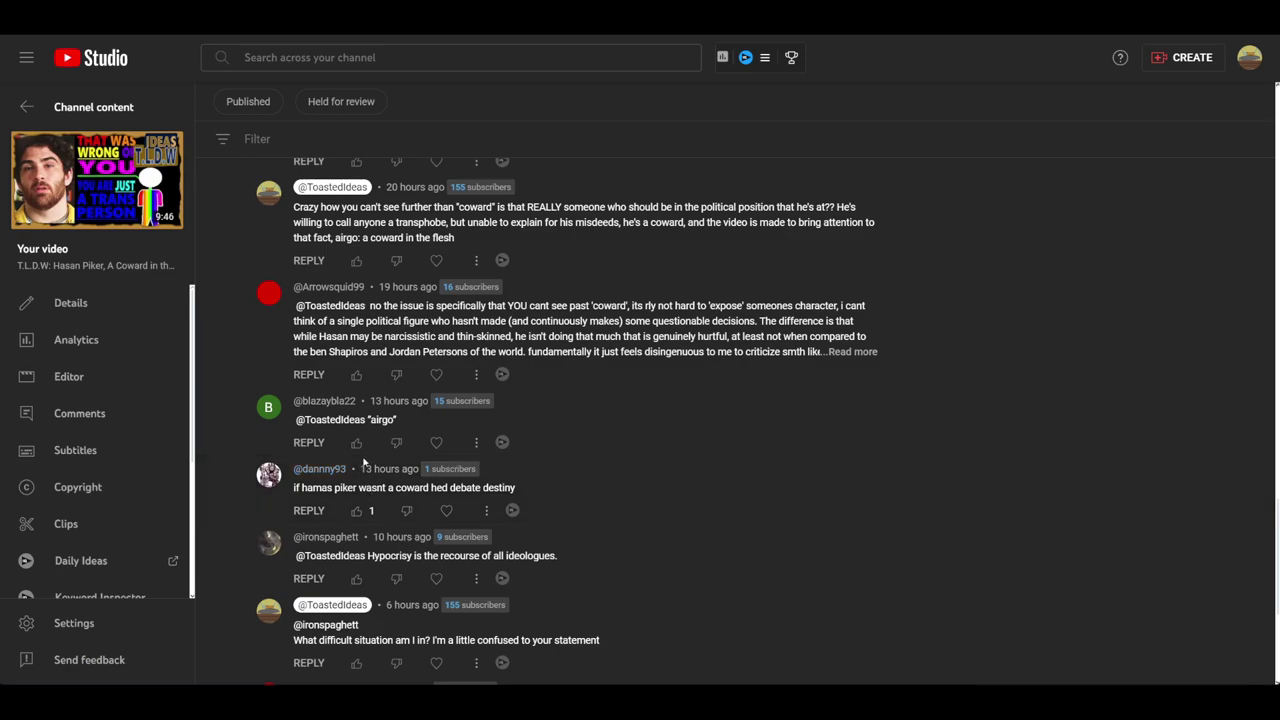
{"action": "scroll", "coordinate": [372, 487], "scroll_direction": "down", "scroll_amount": 1}
{"action": "scroll", "coordinate": [380, 455], "scroll_direction": "down", "scroll_amount": 1}
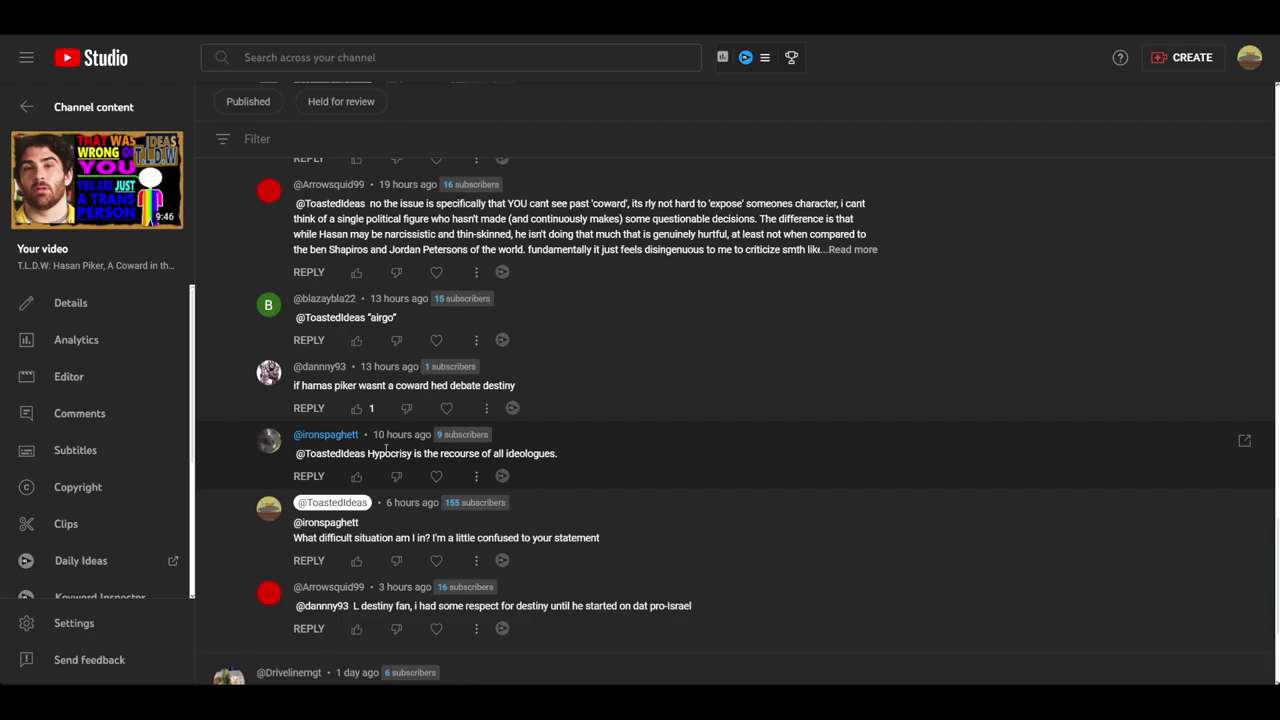
{"action": "scroll", "coordinate": [412, 456], "scroll_direction": "up", "scroll_amount": 4}
- Zoom the page out with Ctrl+Minus and go back to Channel content with Alt+Left
{"action": "key", "text": "ctrl+minus"}
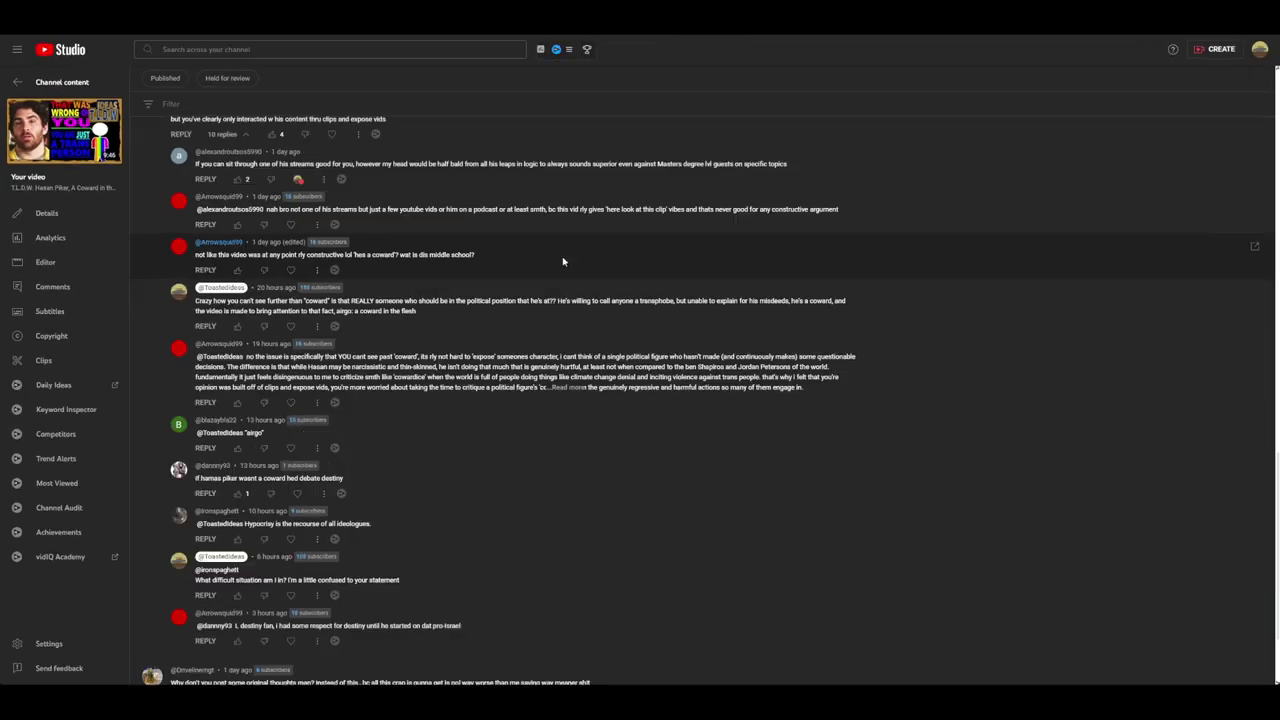
{"action": "scroll", "coordinate": [555, 237], "scroll_direction": "up", "scroll_amount": 4}
{"action": "scroll", "coordinate": [467, 275], "scroll_direction": "up", "scroll_amount": 4}
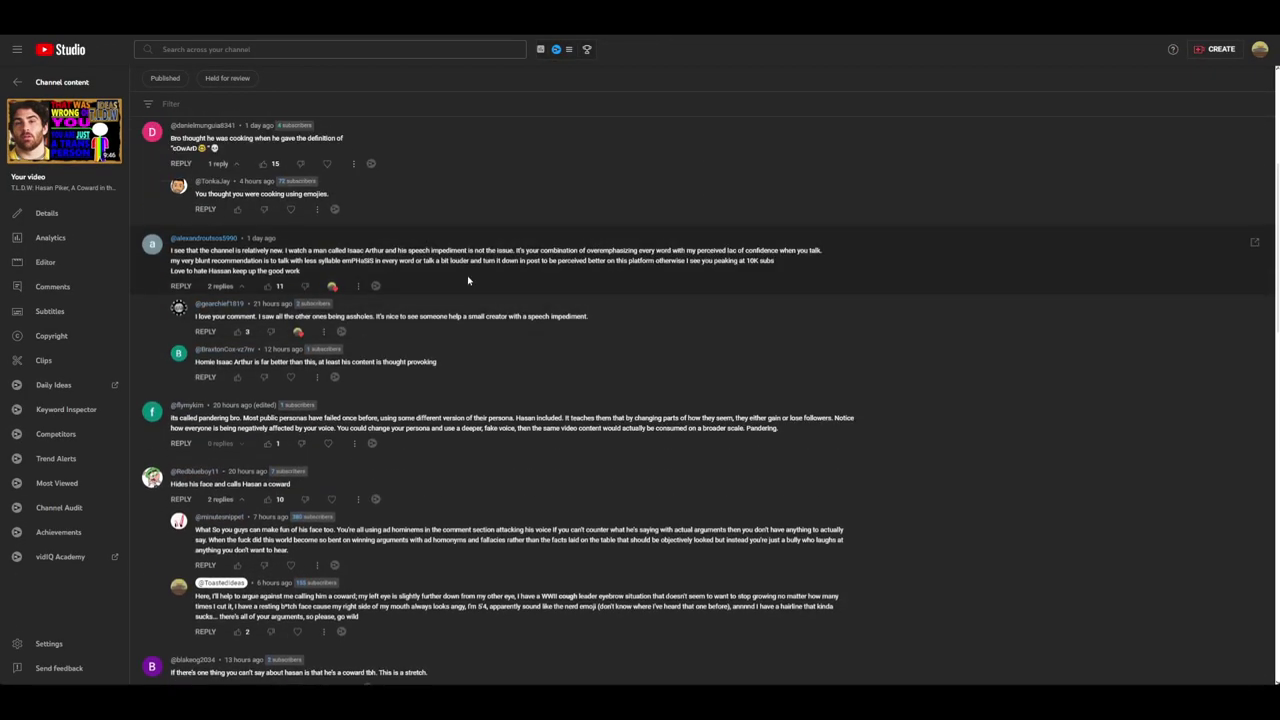
{"action": "scroll", "coordinate": [467, 275], "scroll_direction": "up", "scroll_amount": 3}
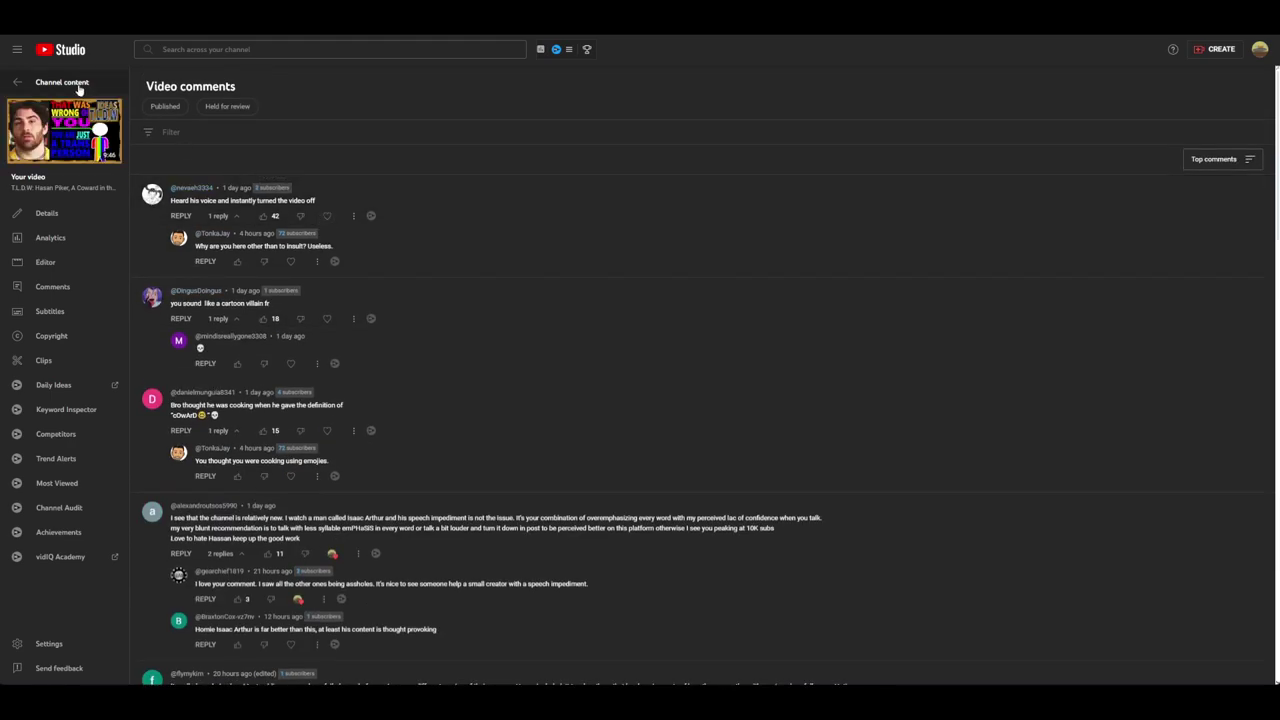
{"action": "key", "text": "alt+Left"}
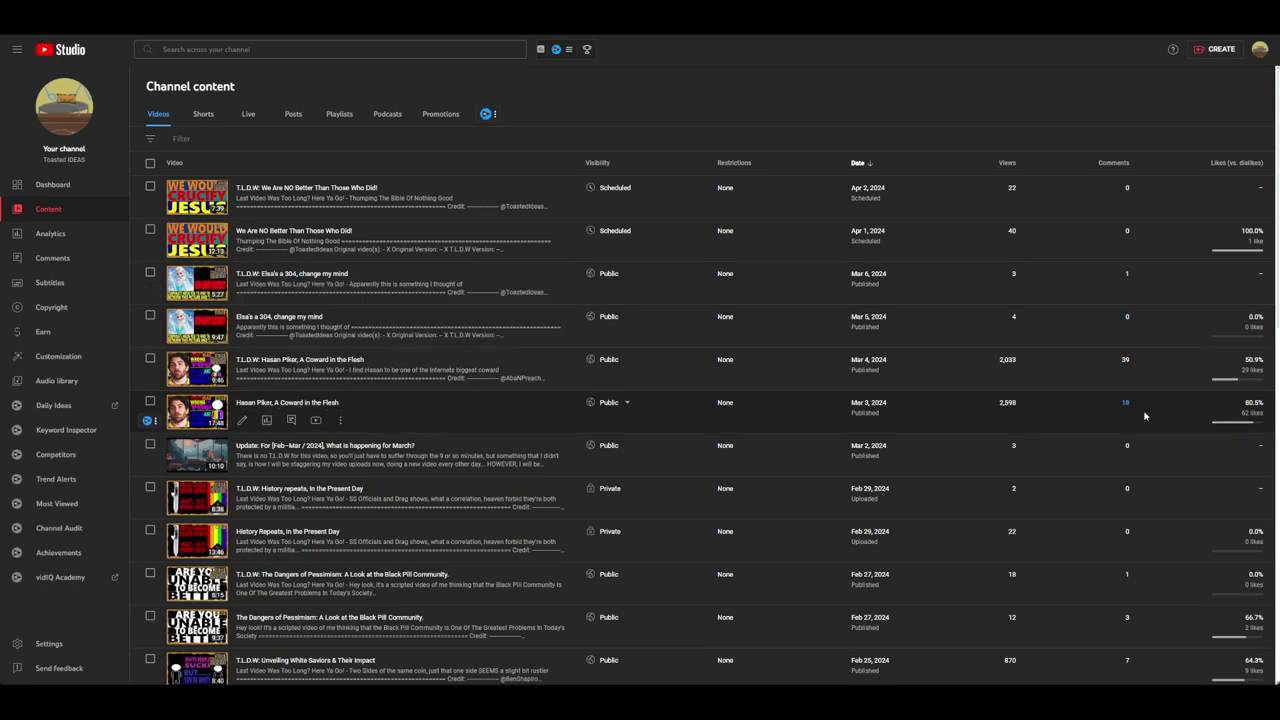
{"action": "mouse_move", "coordinate": [400, 540]}
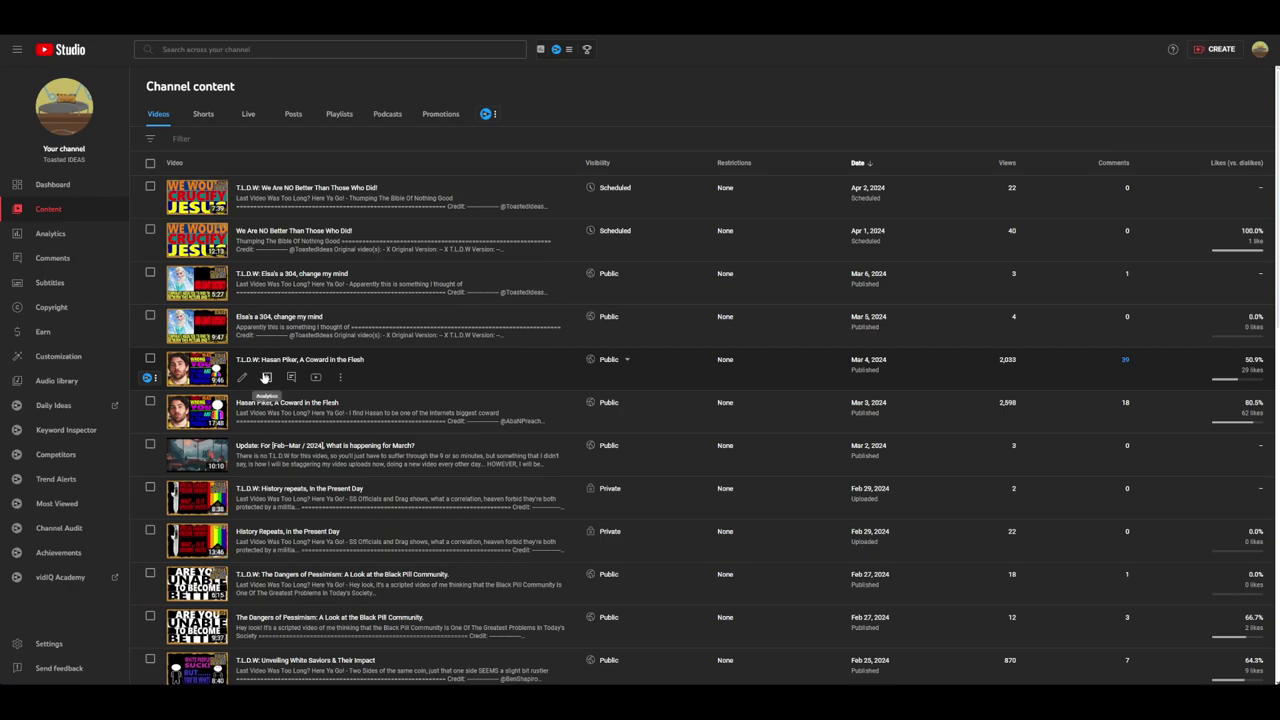
{"action": "mouse_move", "coordinate": [400, 410]}
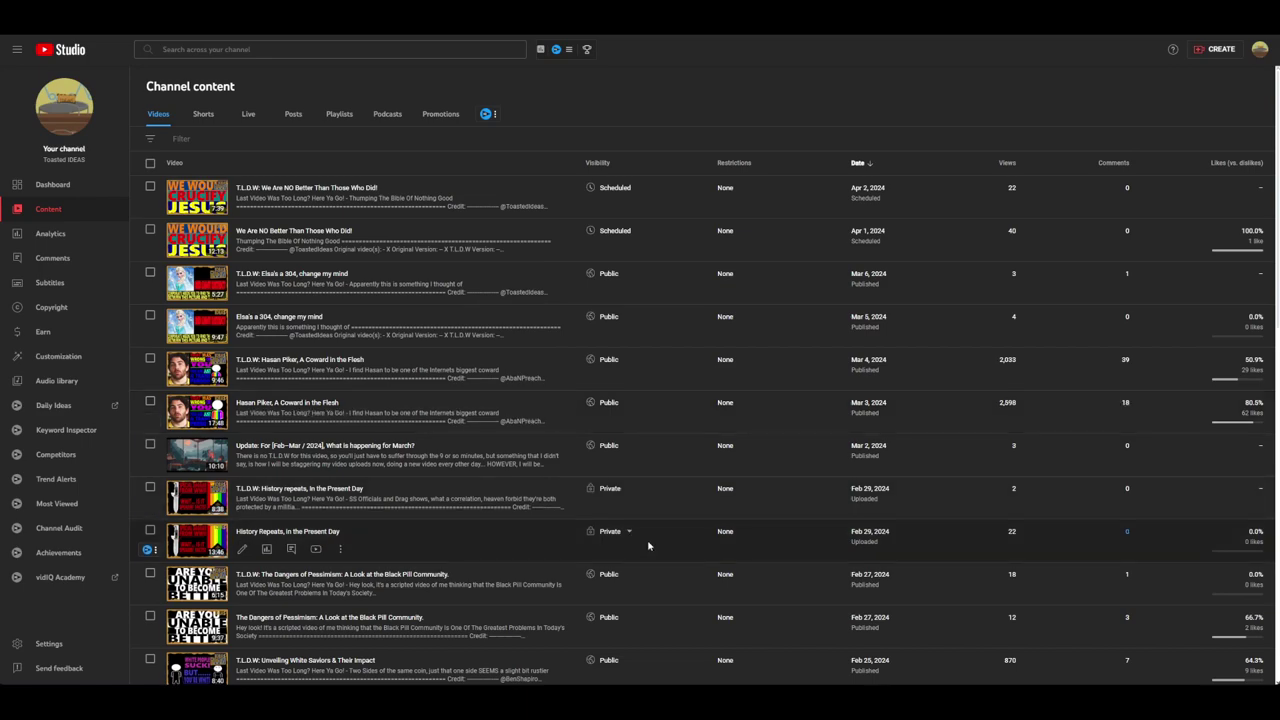
{"action": "scroll", "coordinate": [650, 480], "scroll_direction": "down", "scroll_amount": 2}
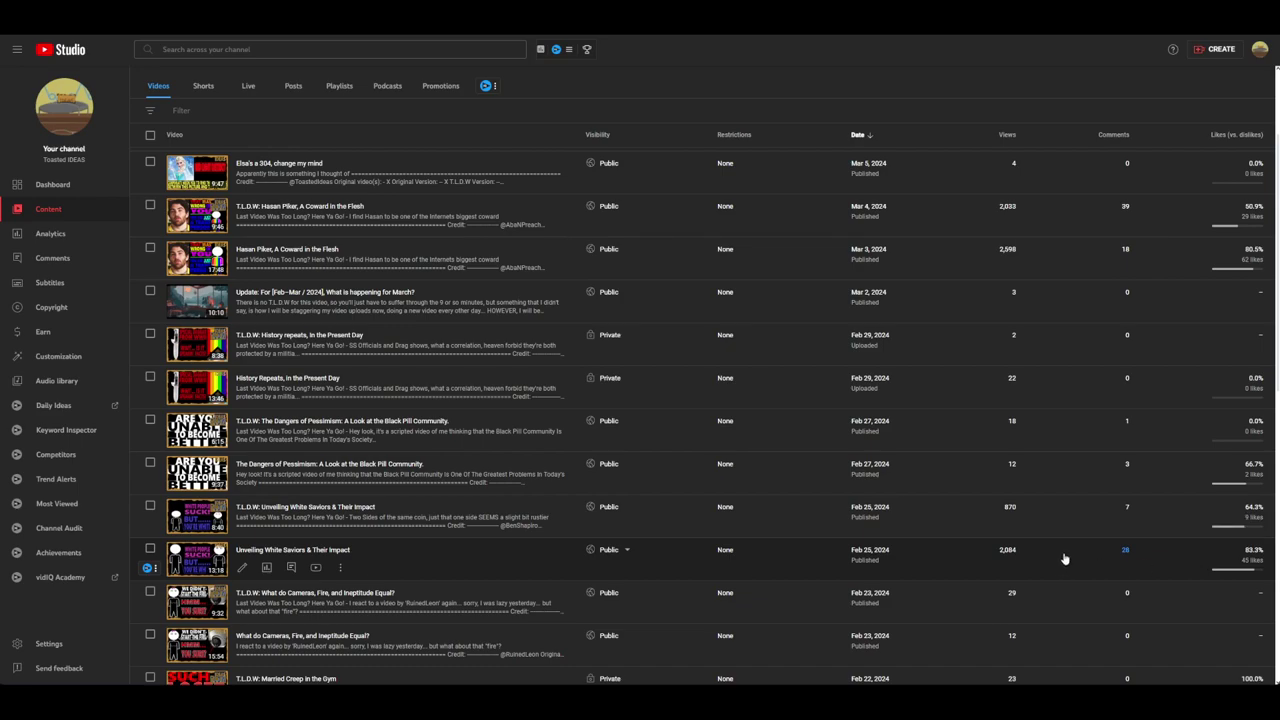
{"action": "scroll", "coordinate": [1065, 558], "scroll_direction": "up", "scroll_amount": 5}
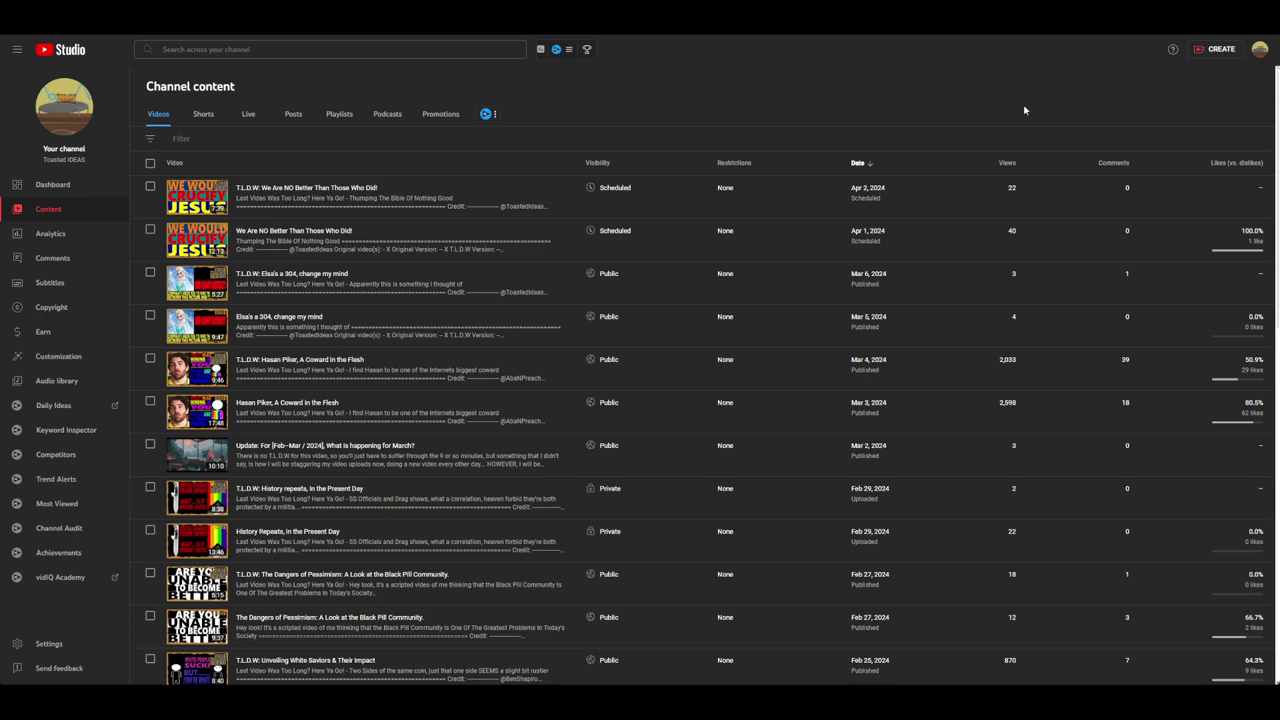
{"action": "scroll", "coordinate": [976, 269], "scroll_direction": "down", "scroll_amount": 5}
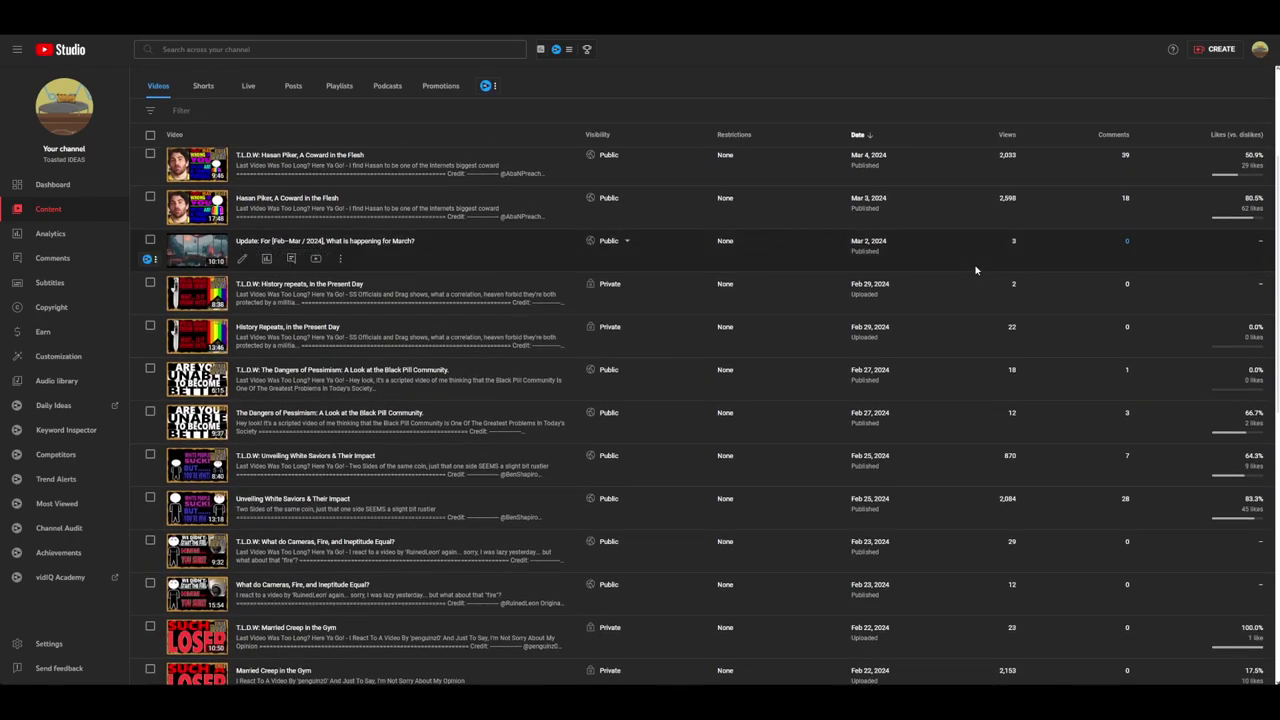
{"action": "scroll", "coordinate": [976, 269], "scroll_direction": "up", "scroll_amount": 5}
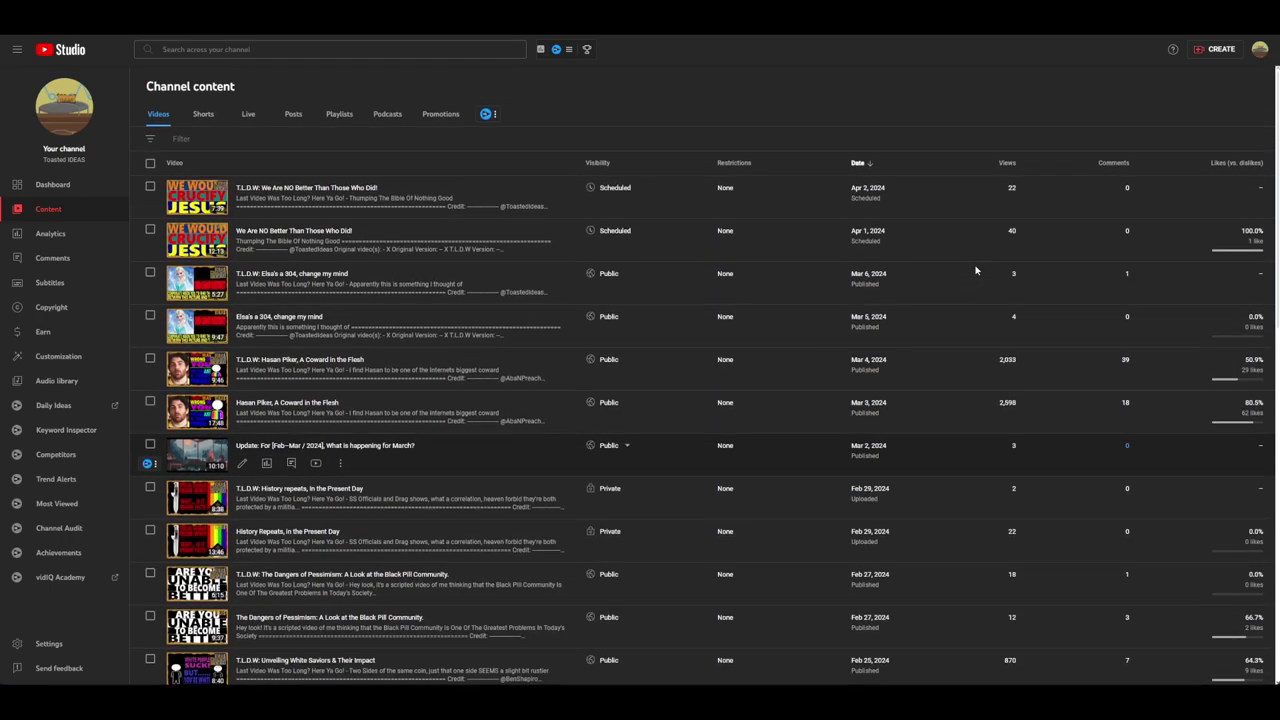